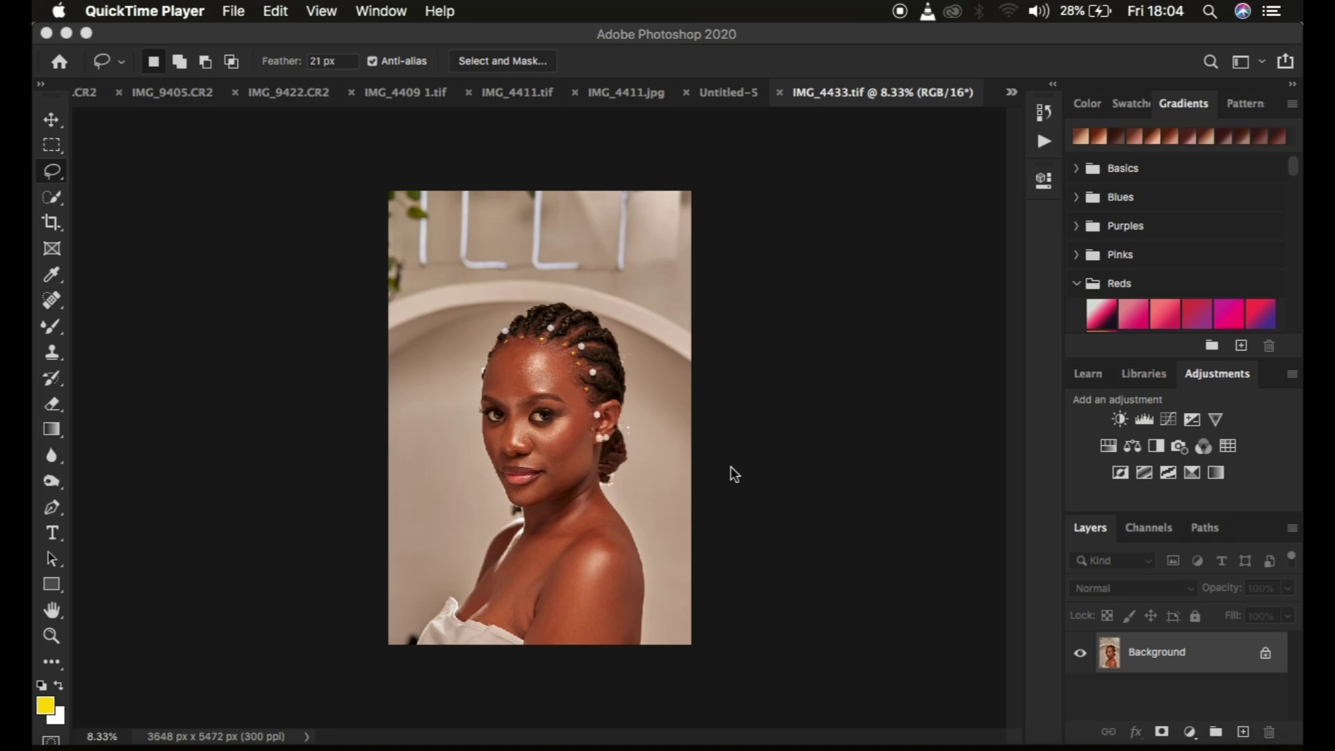
Play the FS 16 BIT frequency separation action on the portrait.
left_click(1044, 139)
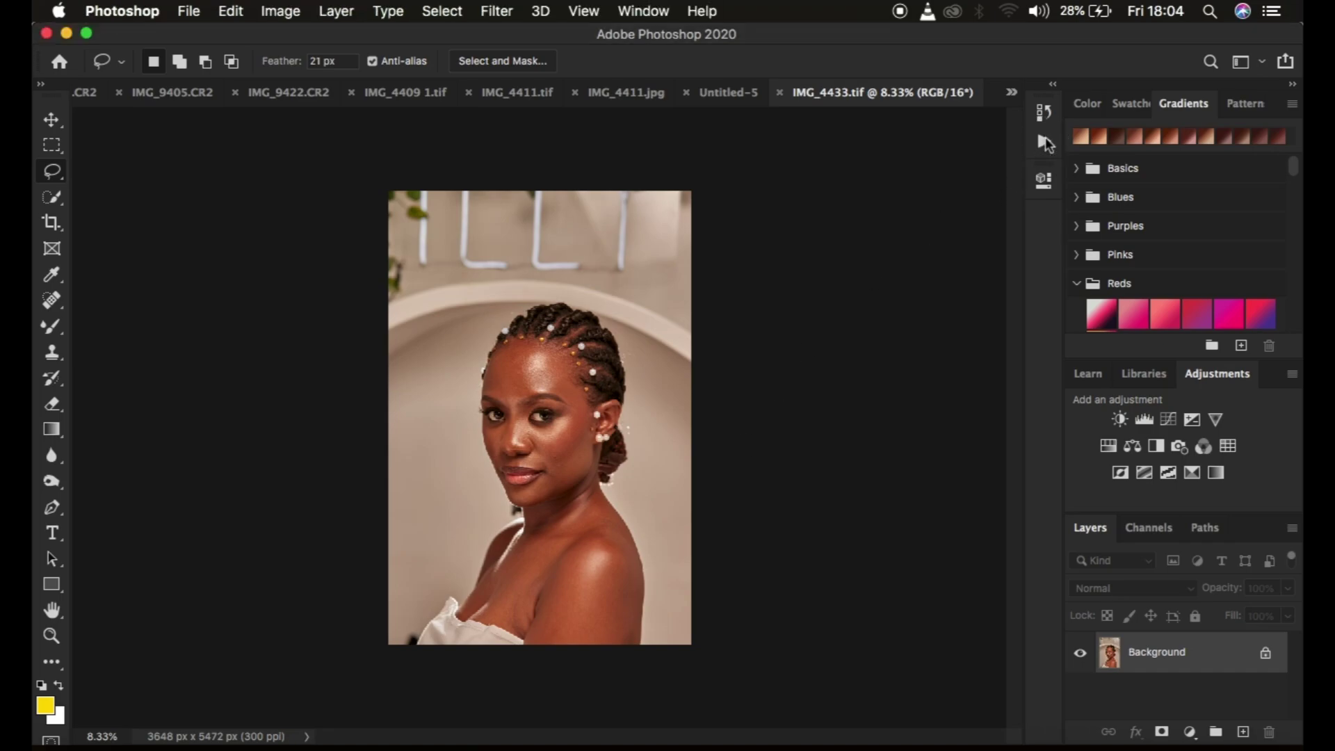
left_click(1045, 139)
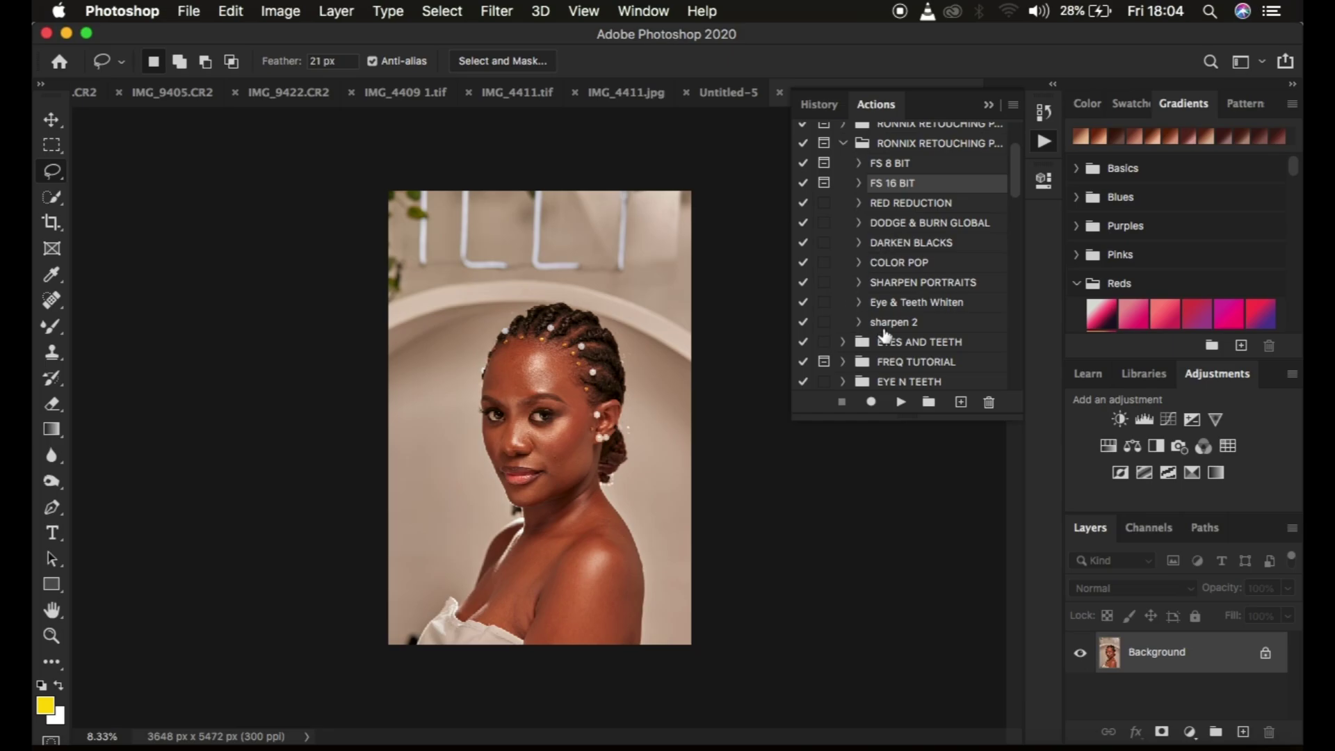
left_click(899, 403)
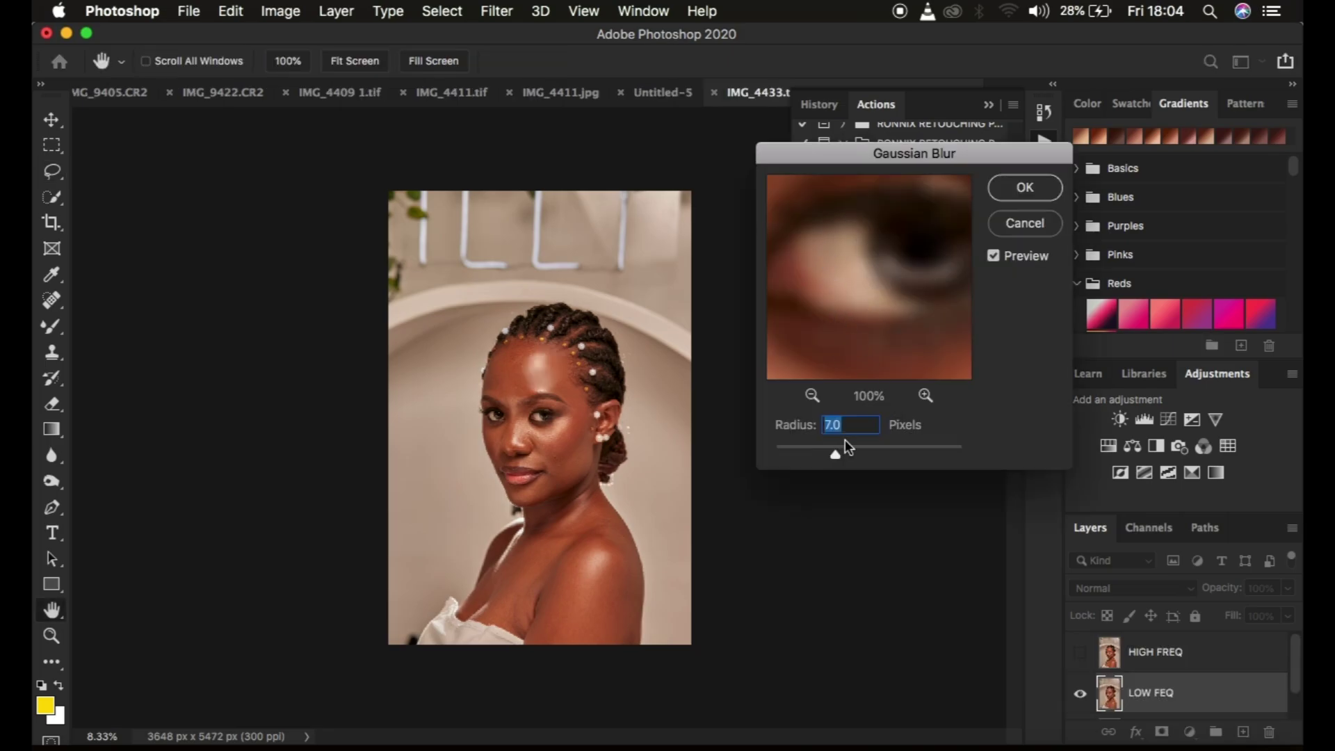
Lower the Gaussian Blur radius to 0.1 pixels and set the preview to 25% around the eye.
left_click_drag(834, 454, 708, 432)
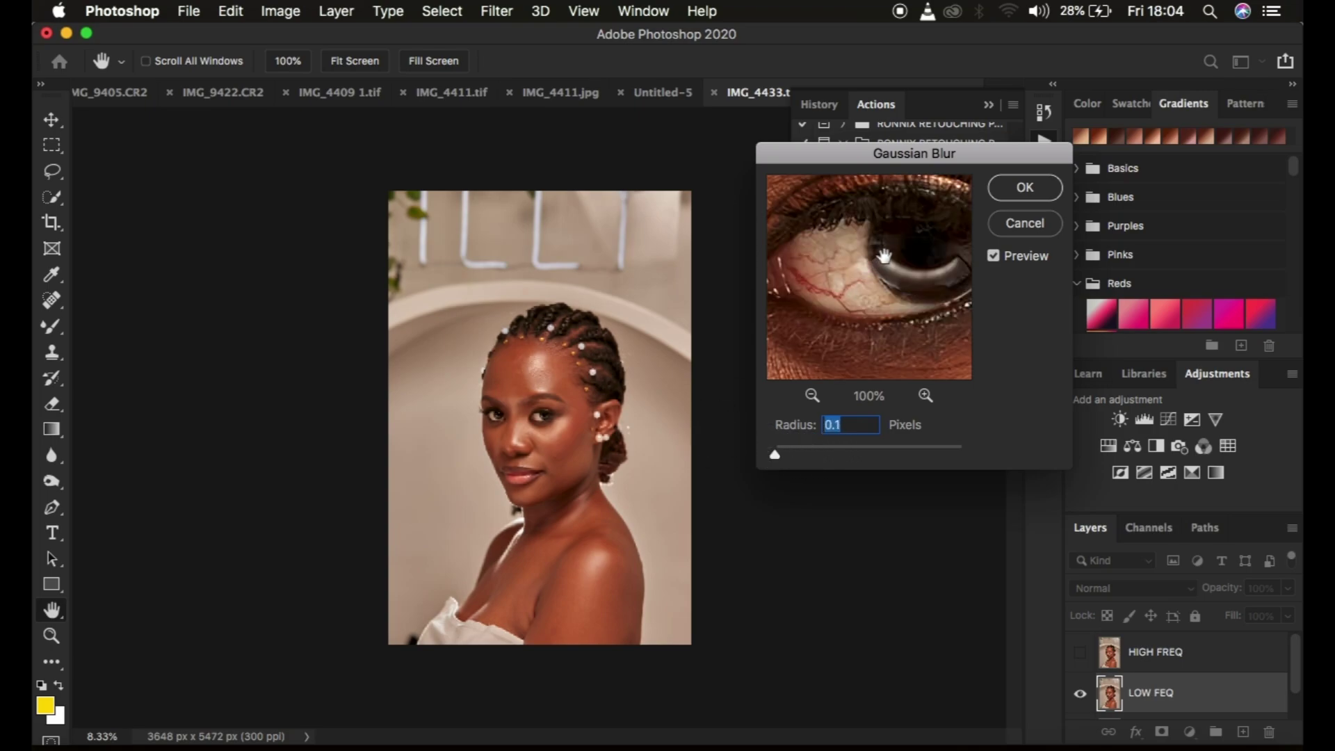
left_click(812, 394)
left_click(812, 394)
left_click(812, 395)
left_click_drag(828, 307, 855, 349)
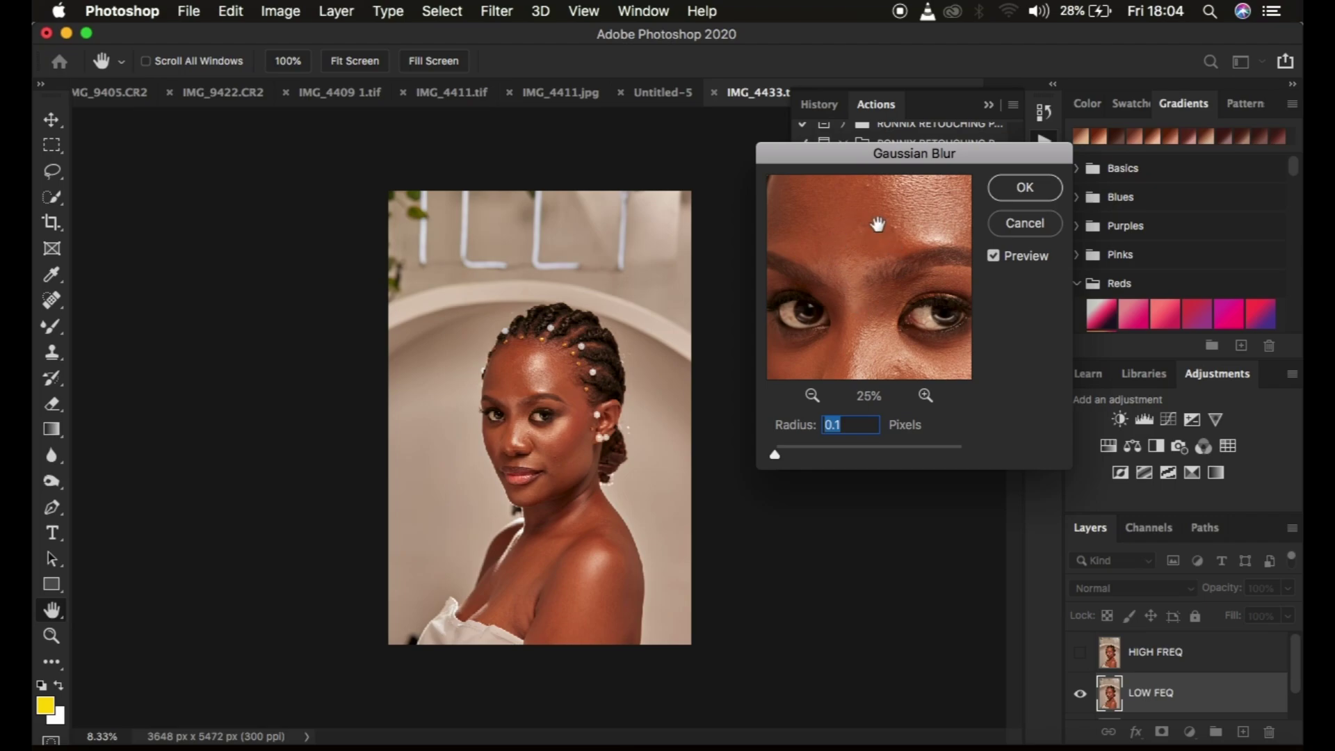
left_click_drag(915, 274, 859, 237)
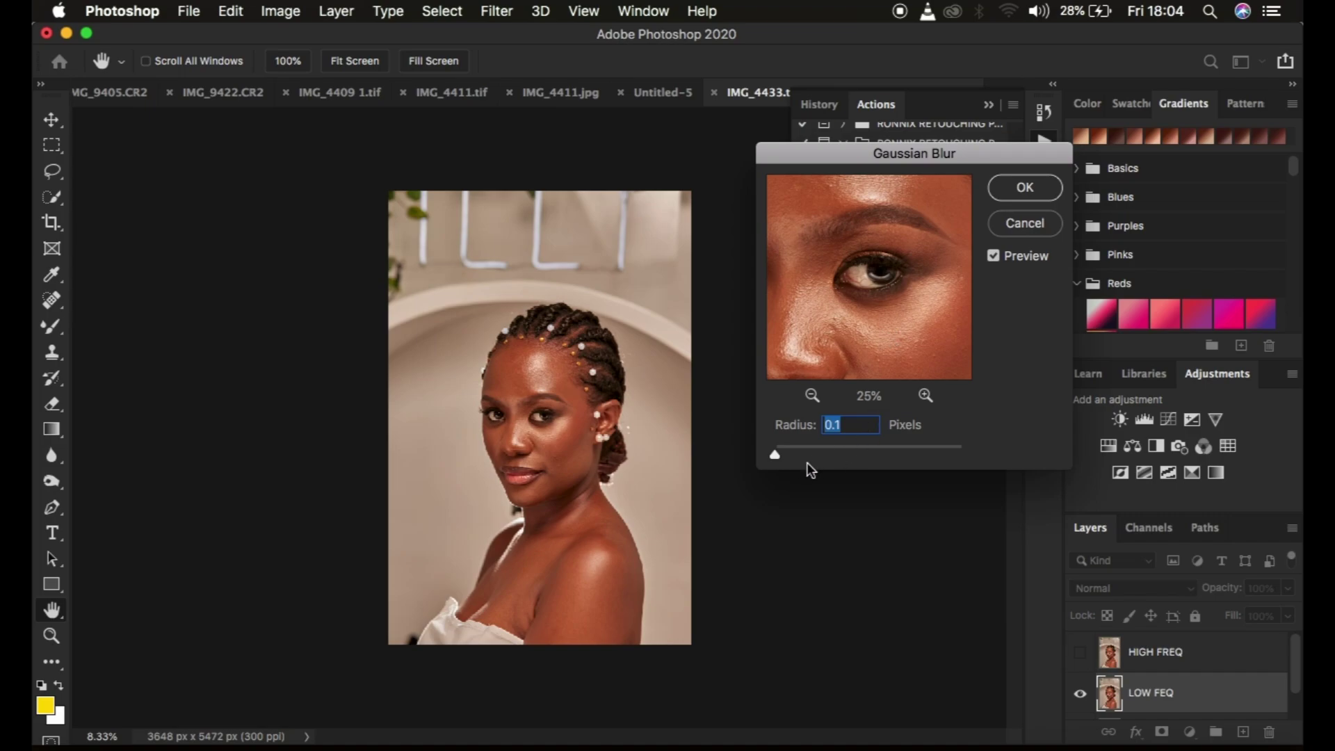
Try a Gaussian Blur radius of 123.6 pixels and return it to 0.1 pixels.
left_click_drag(775, 455, 790, 459)
left_click_drag(789, 455, 903, 456)
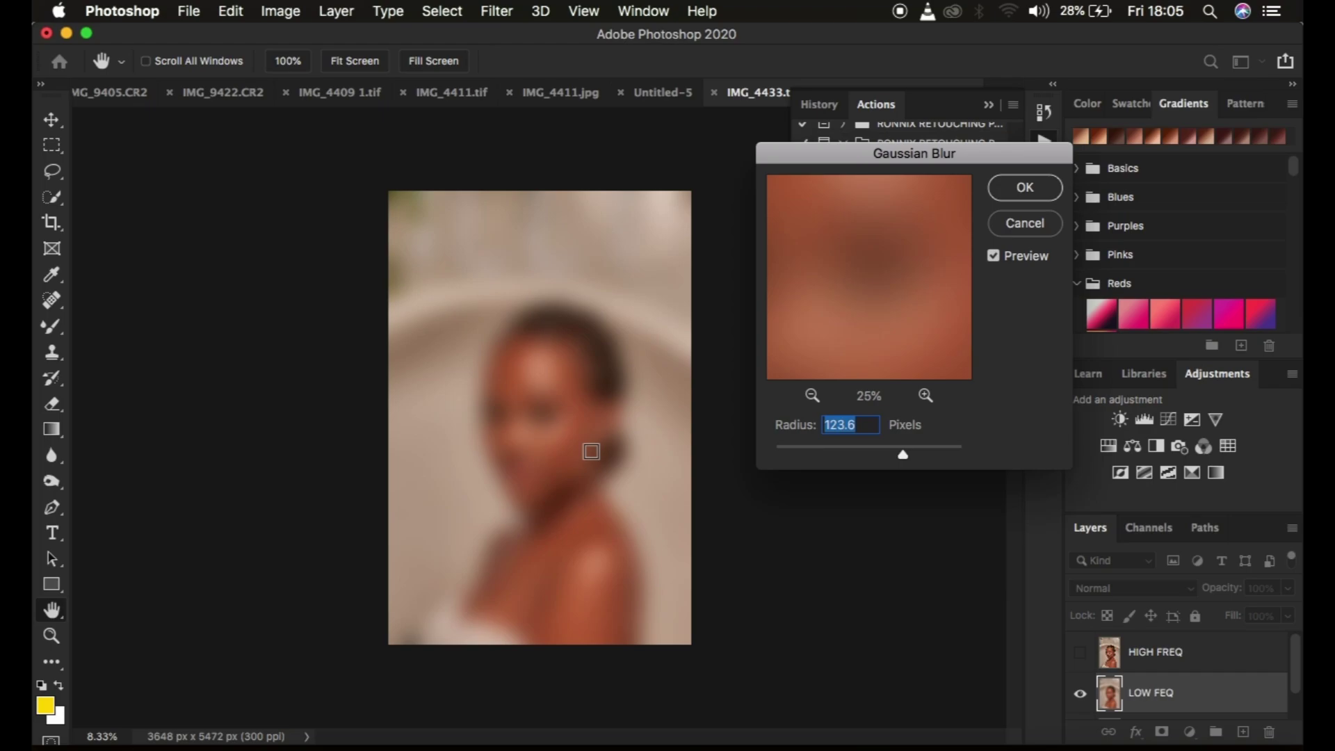
left_click_drag(903, 459, 723, 447)
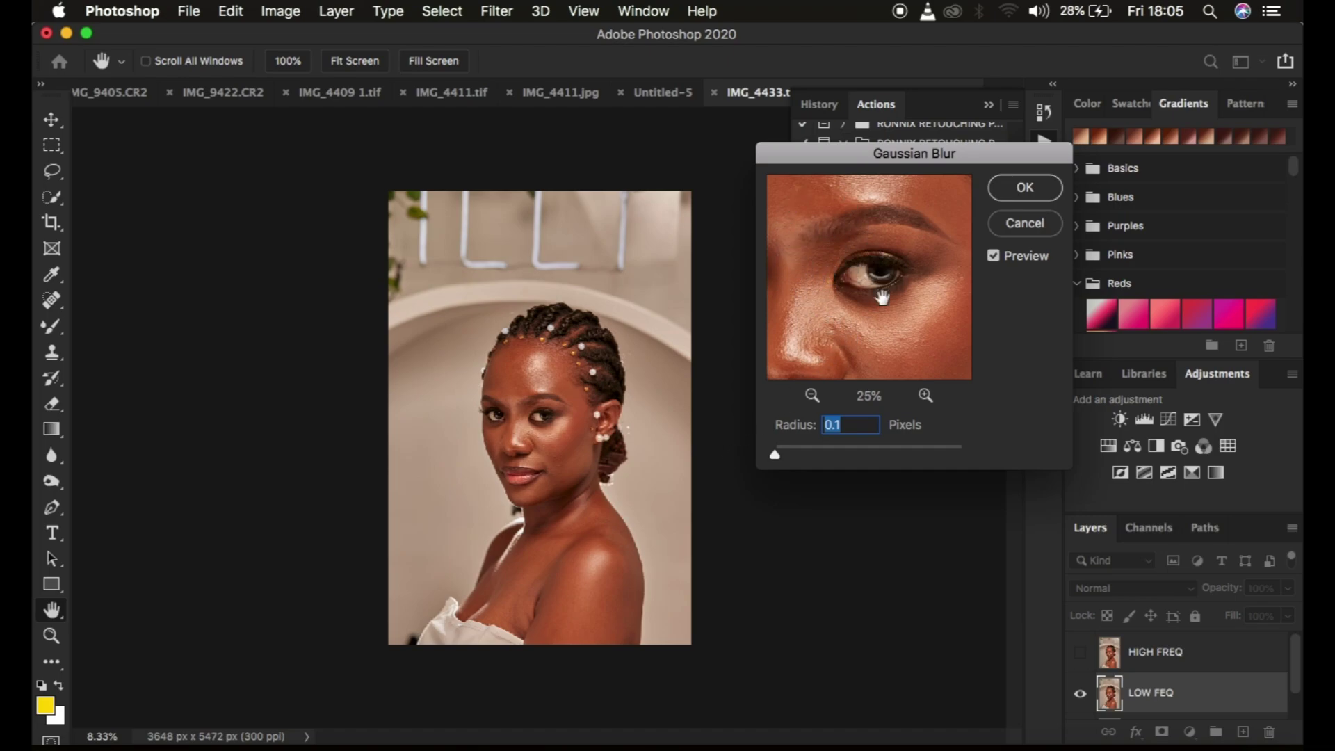
Preview the cheek skin at 50% and apply the Gaussian Blur to the LOW FEQ layer with a 7.0 pixel radius.
left_click(925, 395)
left_click_drag(867, 301, 805, 317)
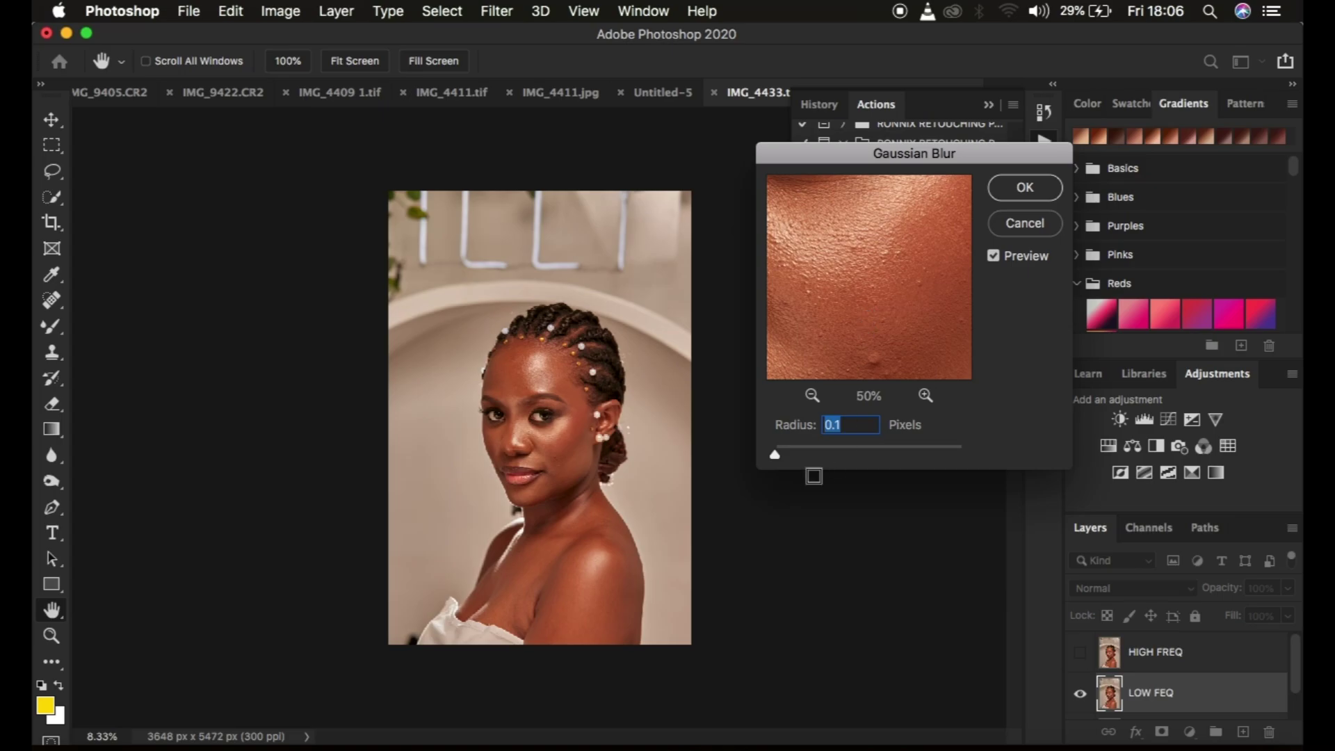
left_click_drag(775, 454, 835, 457)
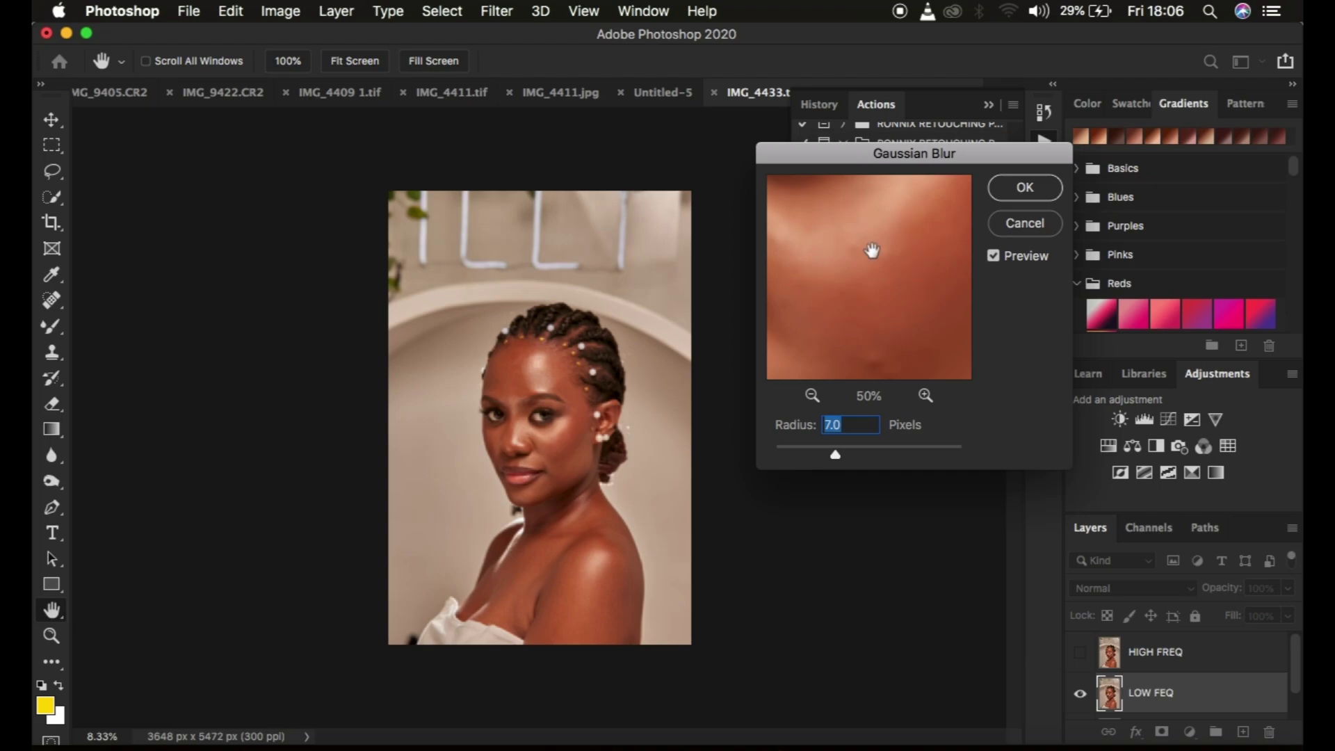
left_click(1011, 188)
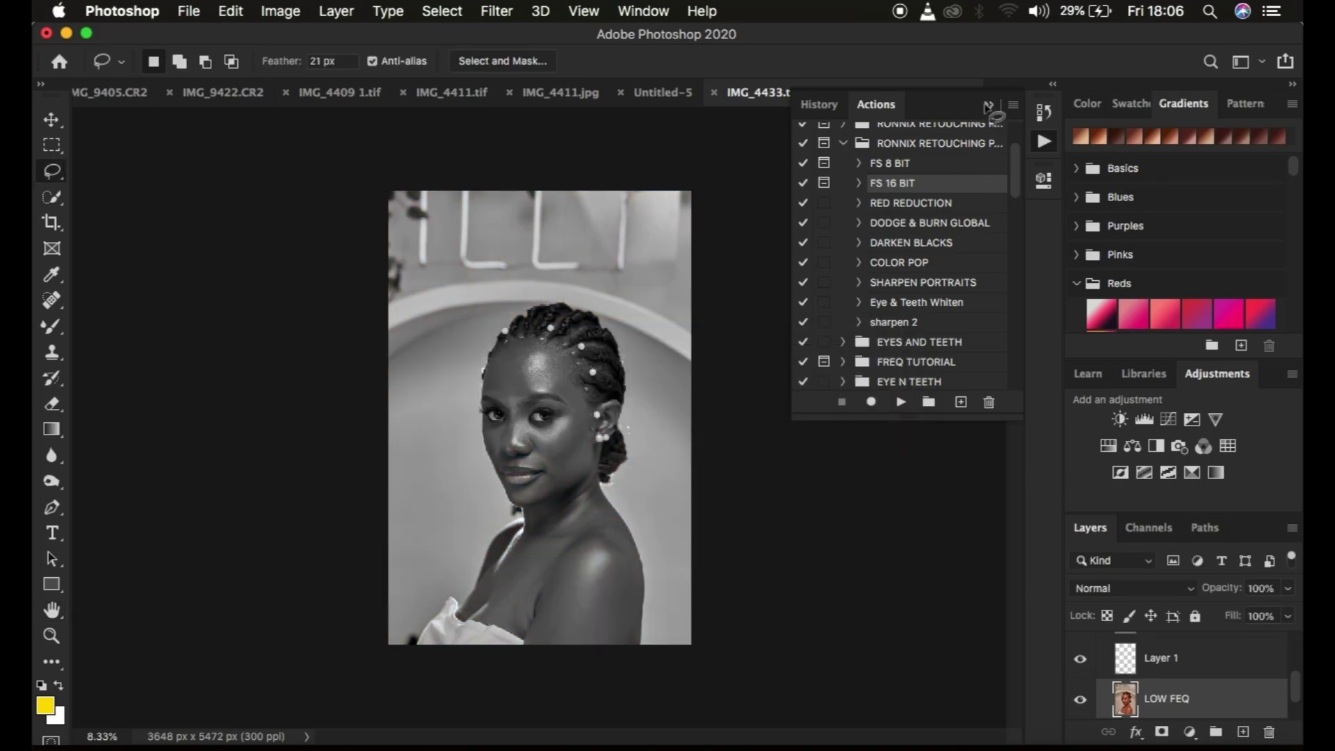
Delete the black-and-white layer above HIGH FREQ in the FREQ SEP 16 BIT group.
left_click(988, 107)
scroll(1229, 669, "up", 1)
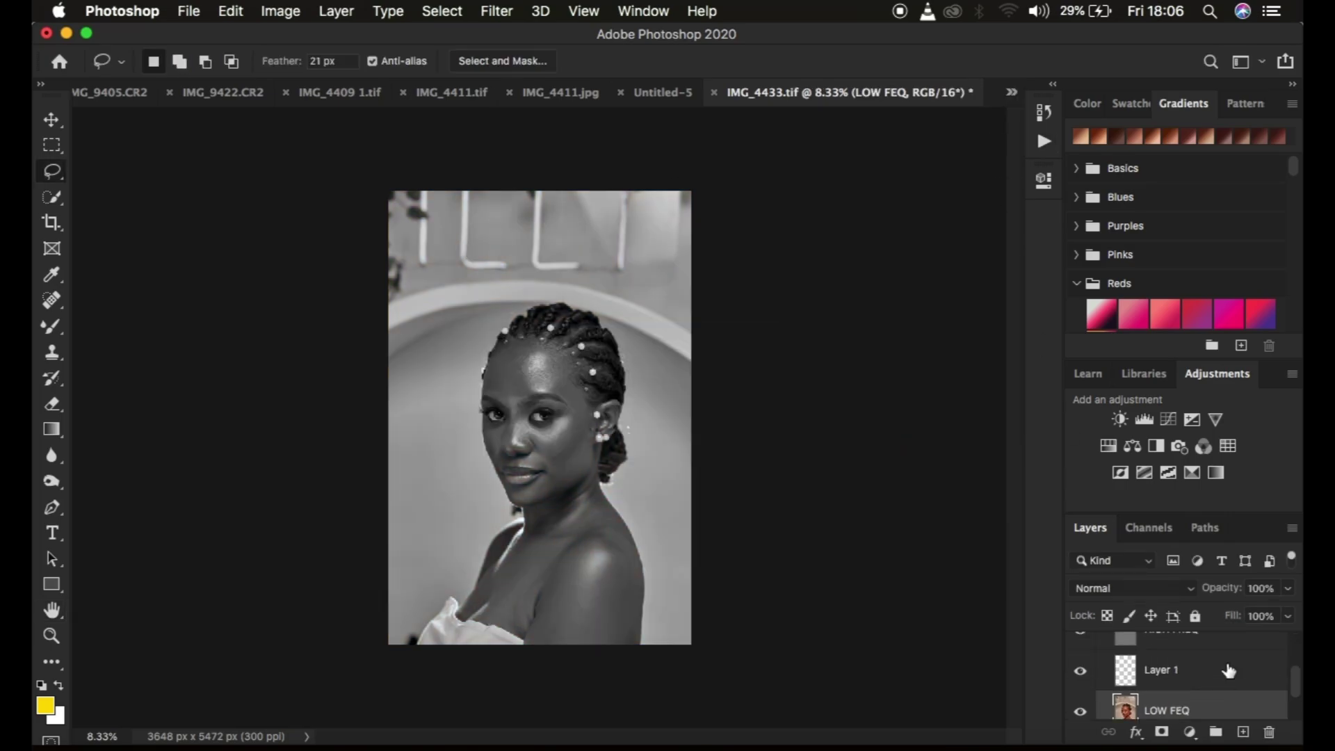
scroll(1229, 669, "up", 2)
left_click(1229, 678)
key("Delete")
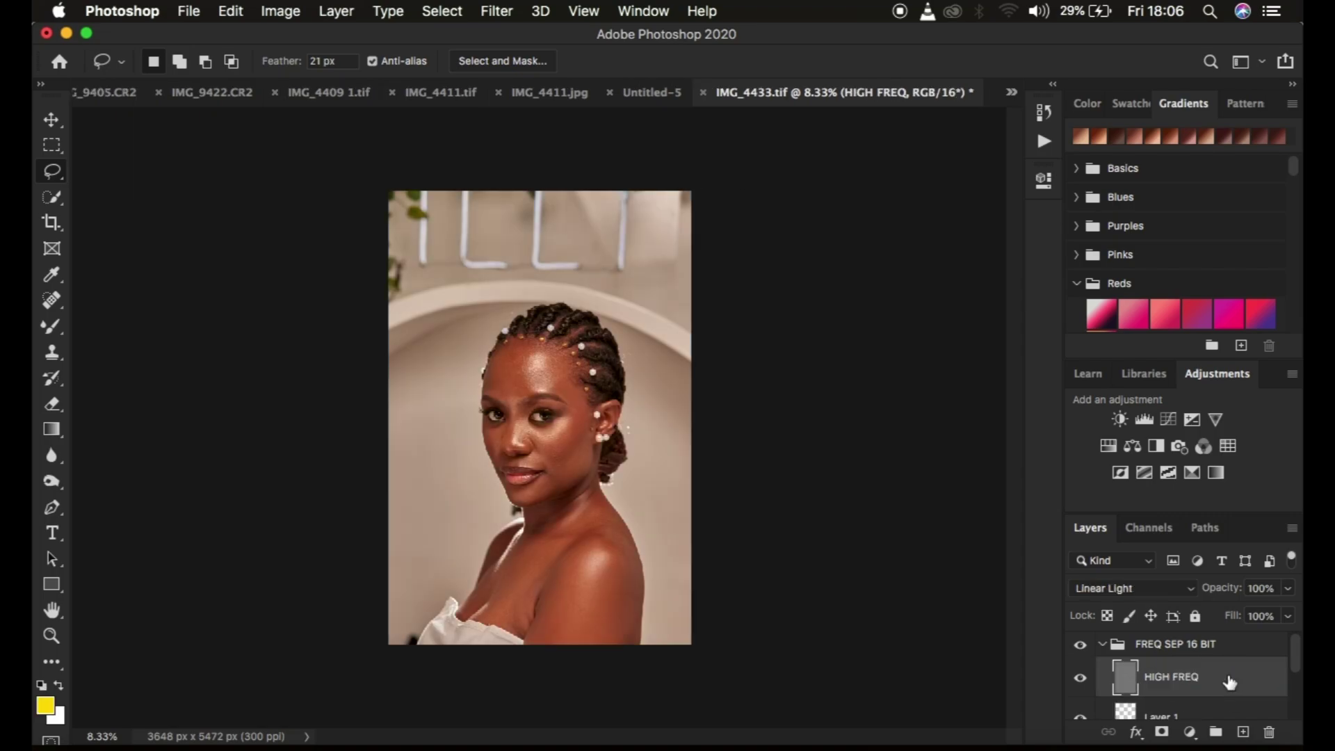
Try a Lasso selection around the highlight on the forehead and deselect it.
scroll(1229, 679, "down", 3)
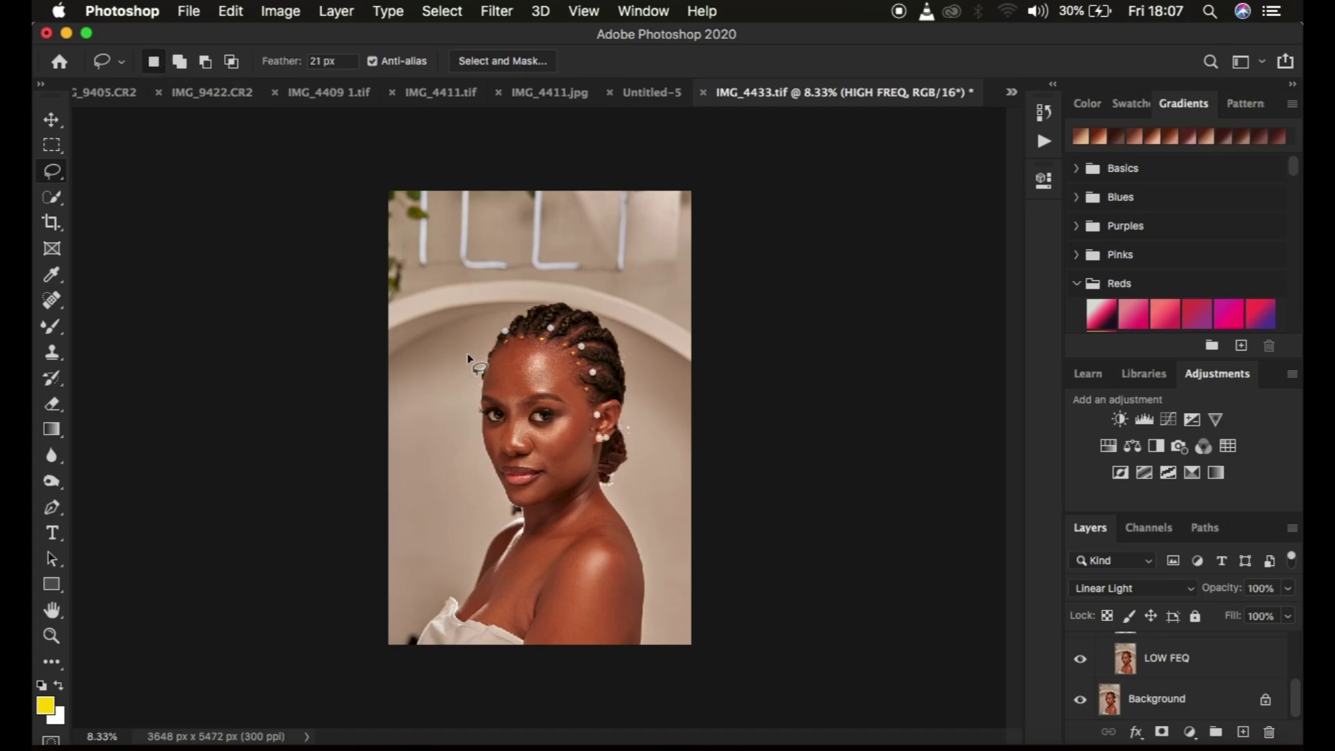
key("super+0")
key("super+plus")
key("super+plus")
key("super+plus")
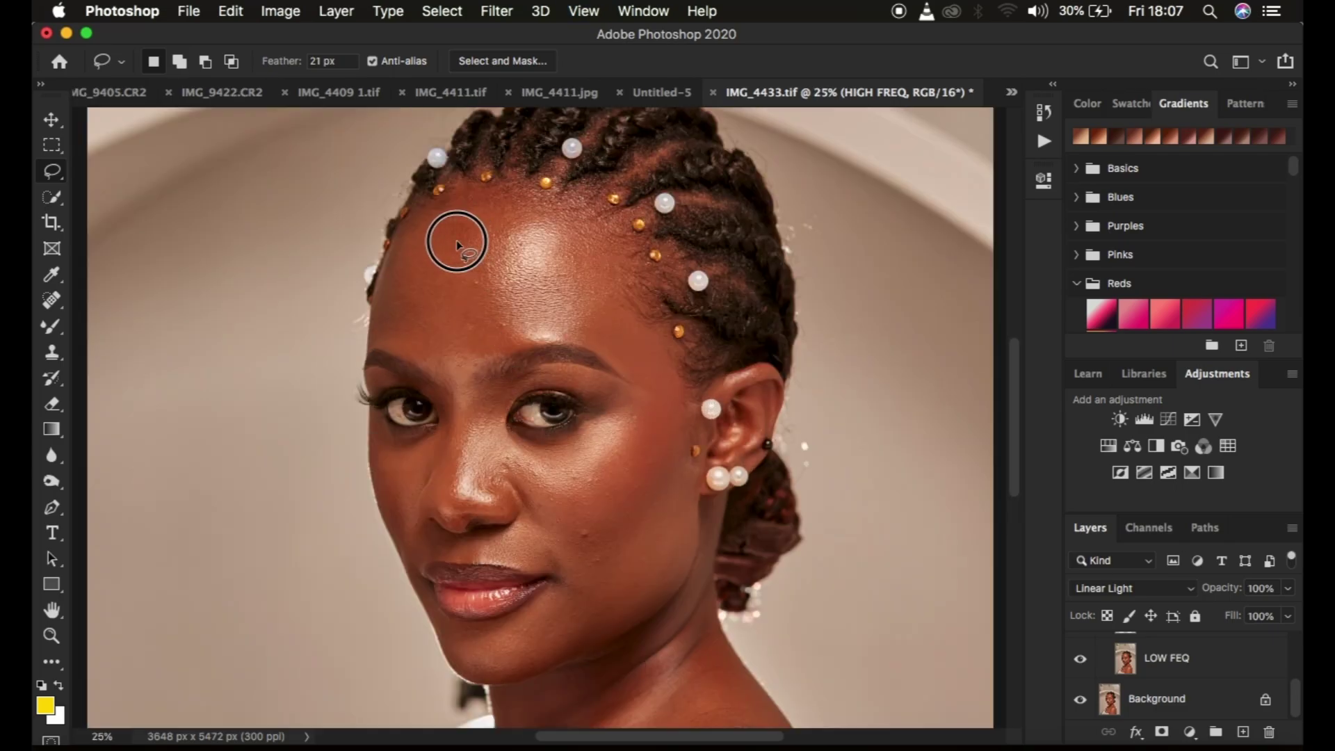
mouse_move(457, 245)
left_mouse_down()
mouse_move(481, 345)
mouse_move(634, 294)
mouse_move(594, 235)
mouse_move(523, 221)
left_mouse_up()
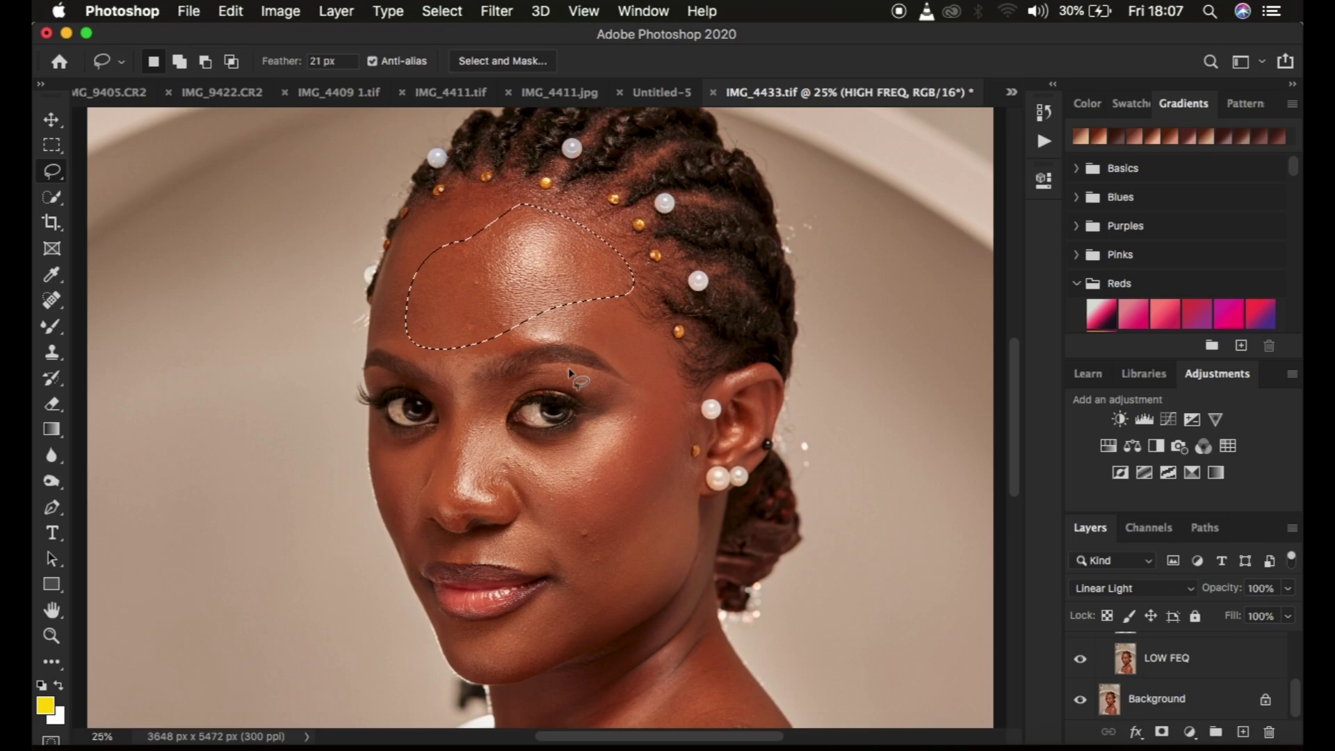
right_click(507, 270)
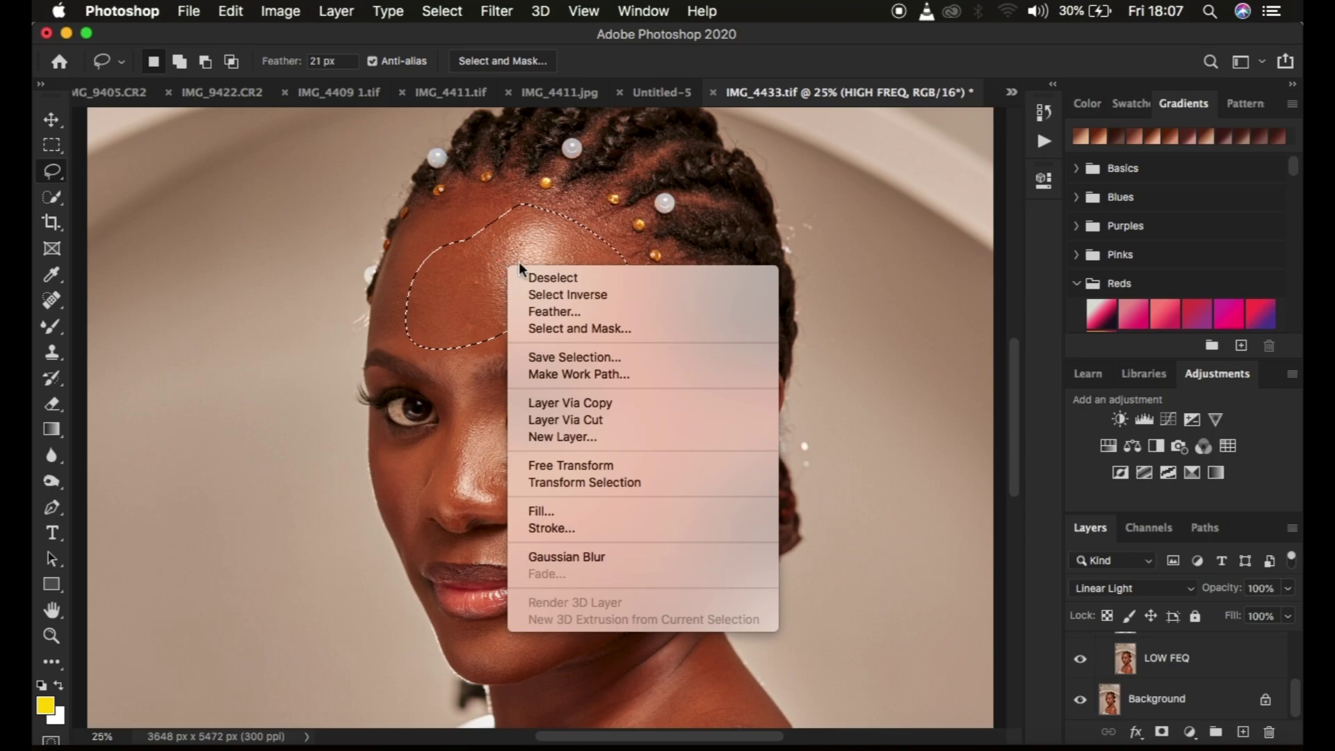
left_click(569, 278)
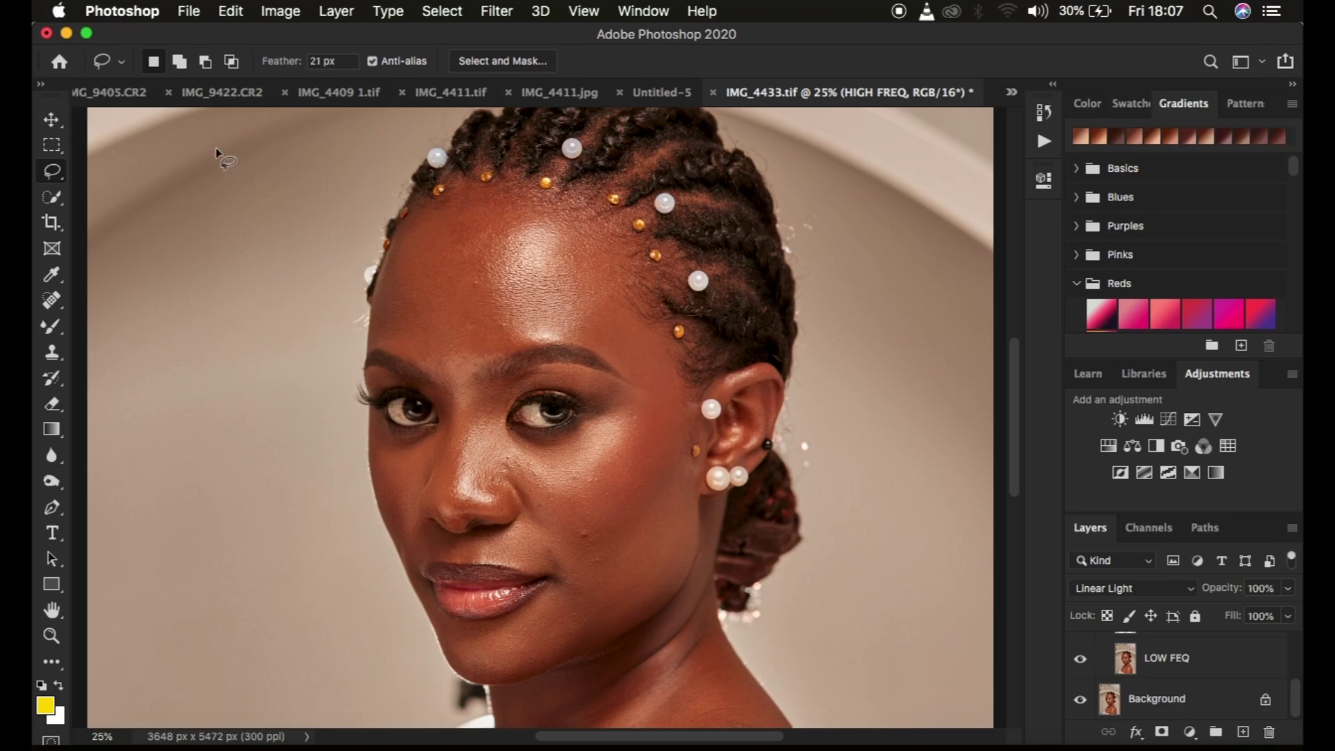
Try Lasso selections around the forehead and the cheek beside the ear, and deselect.
mouse_move(478, 206)
left_mouse_down()
mouse_move(539, 280)
mouse_move(519, 219)
mouse_move(490, 208)
left_mouse_up()
left_click(623, 315)
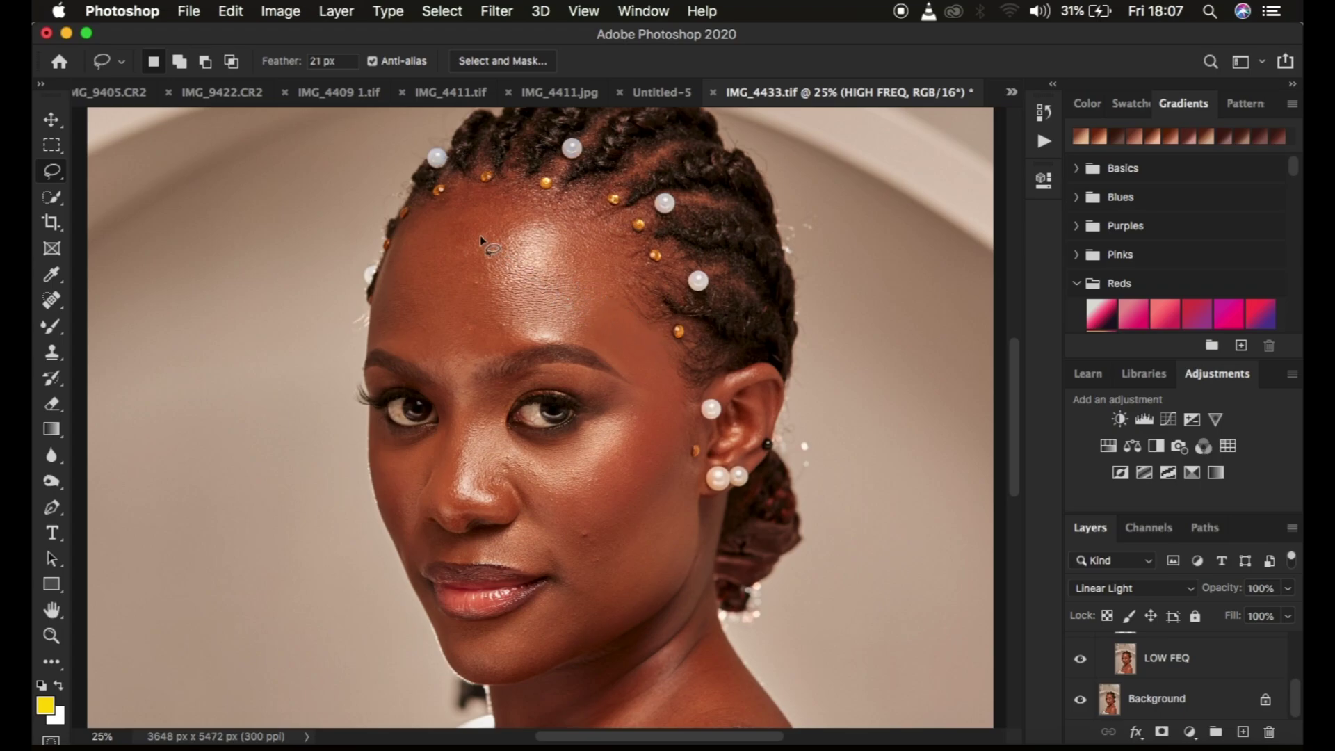
mouse_move(481, 337)
left_mouse_down()
mouse_move(413, 332)
mouse_move(442, 207)
left_mouse_up()
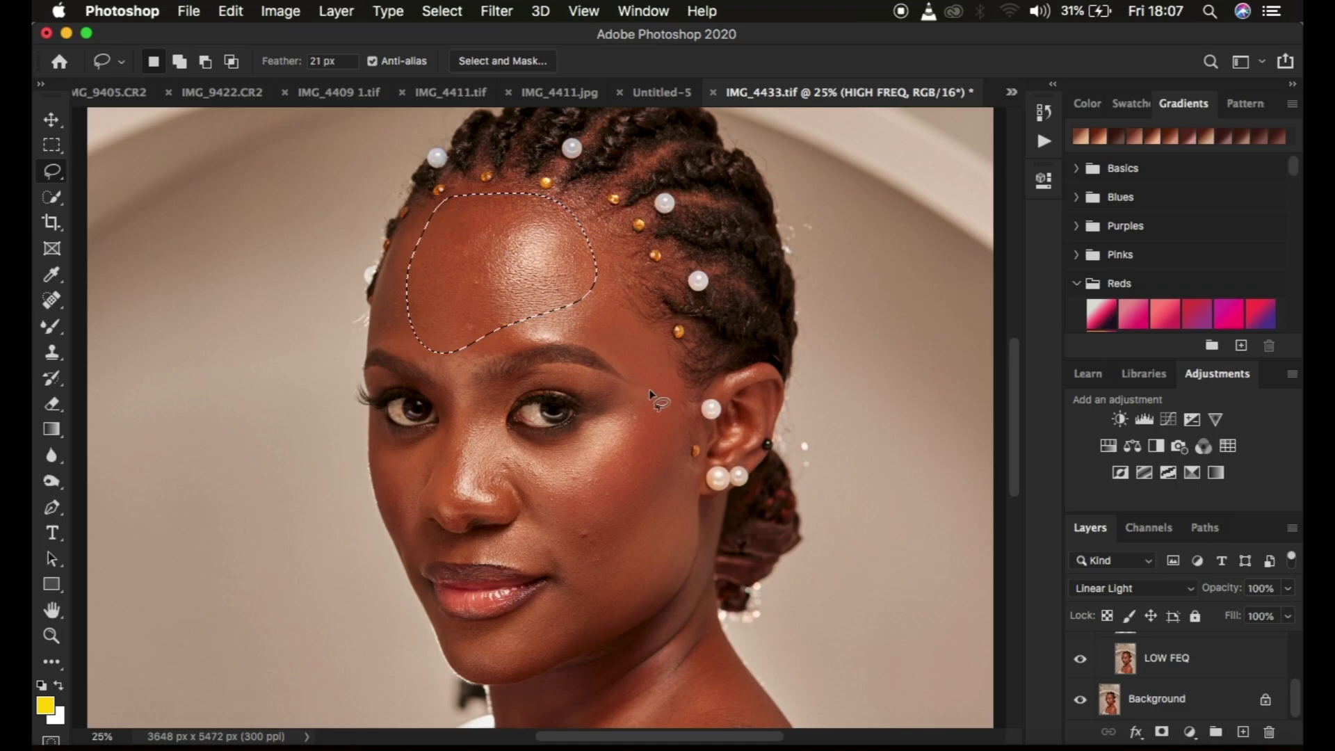
left_click_drag(637, 392, 565, 488)
left_click_drag(665, 358, 664, 362)
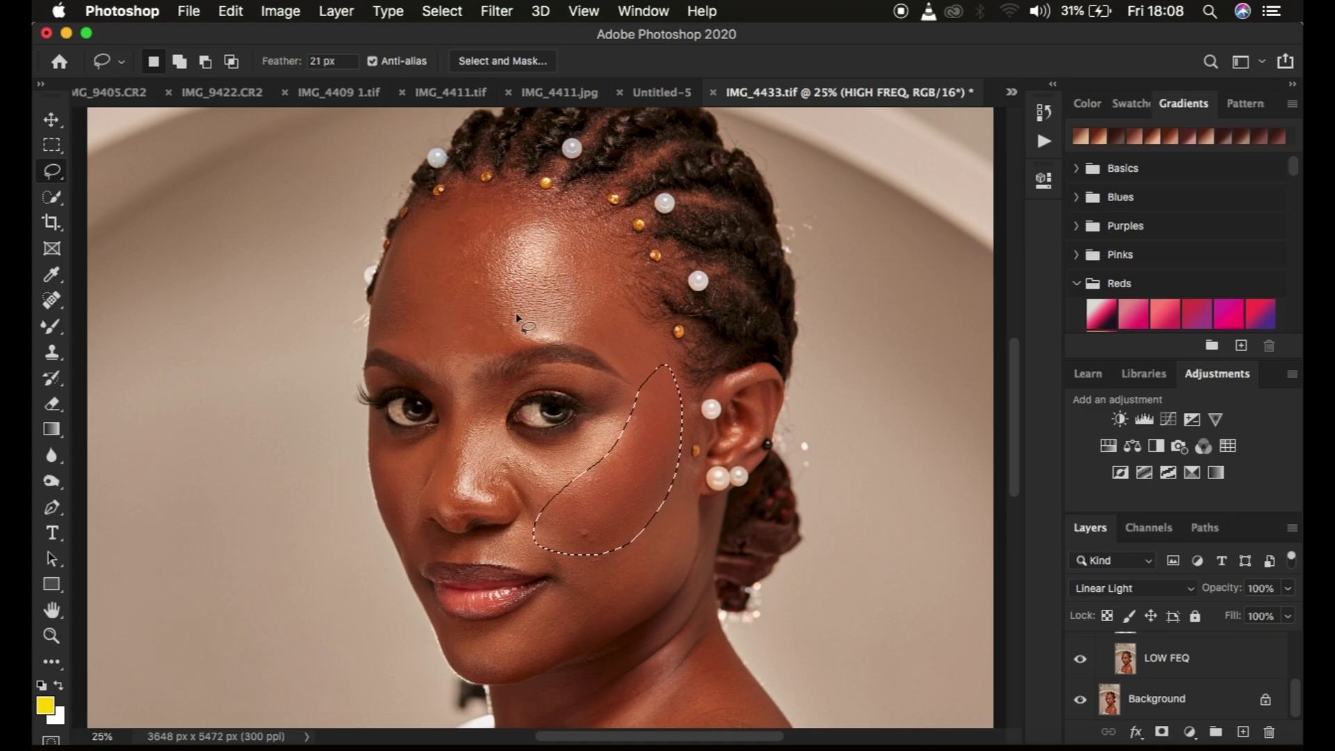
key("super+d")
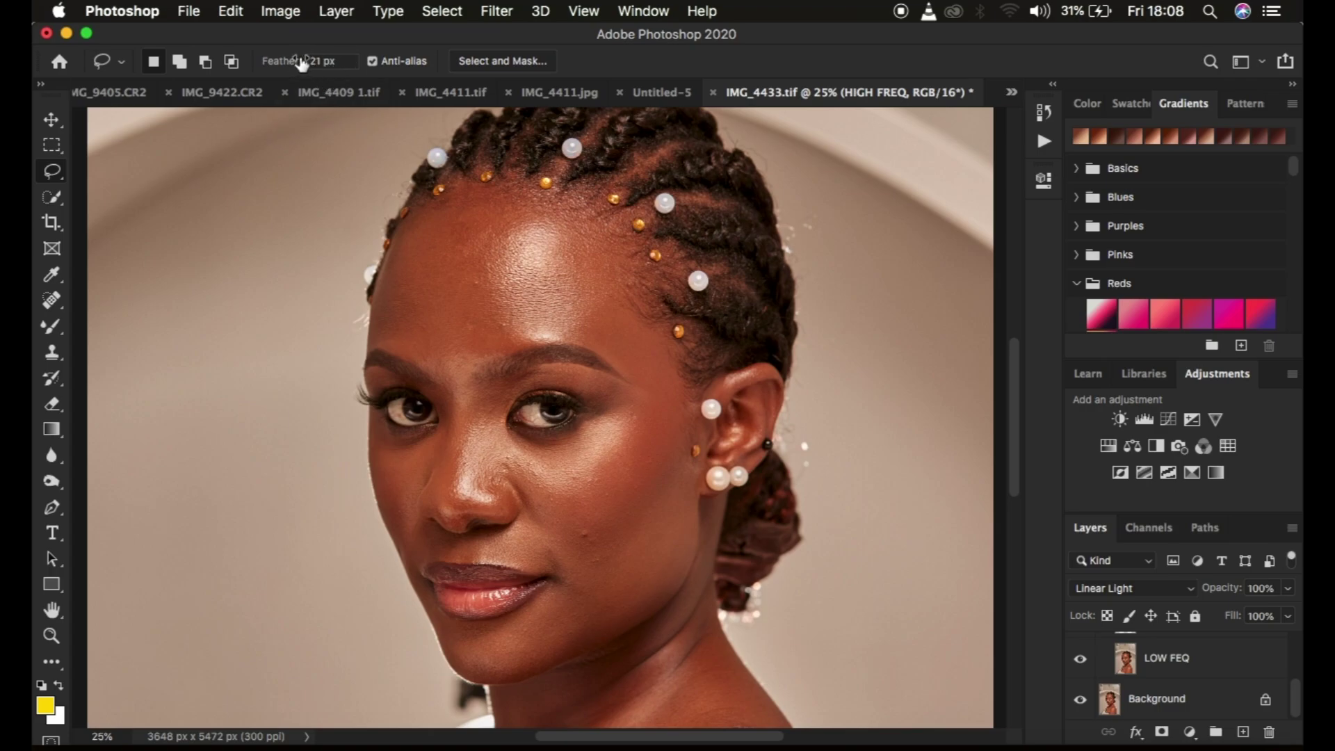
Set the Lasso feather to 0 px, select the forehead, and check the selection's edge in Quick Mask.
left_click(342, 61)
type("0")
key("Return")
mouse_move(467, 198)
left_mouse_down()
mouse_move(424, 224)
mouse_move(416, 298)
mouse_move(521, 306)
mouse_move(565, 242)
mouse_move(470, 195)
left_mouse_up()
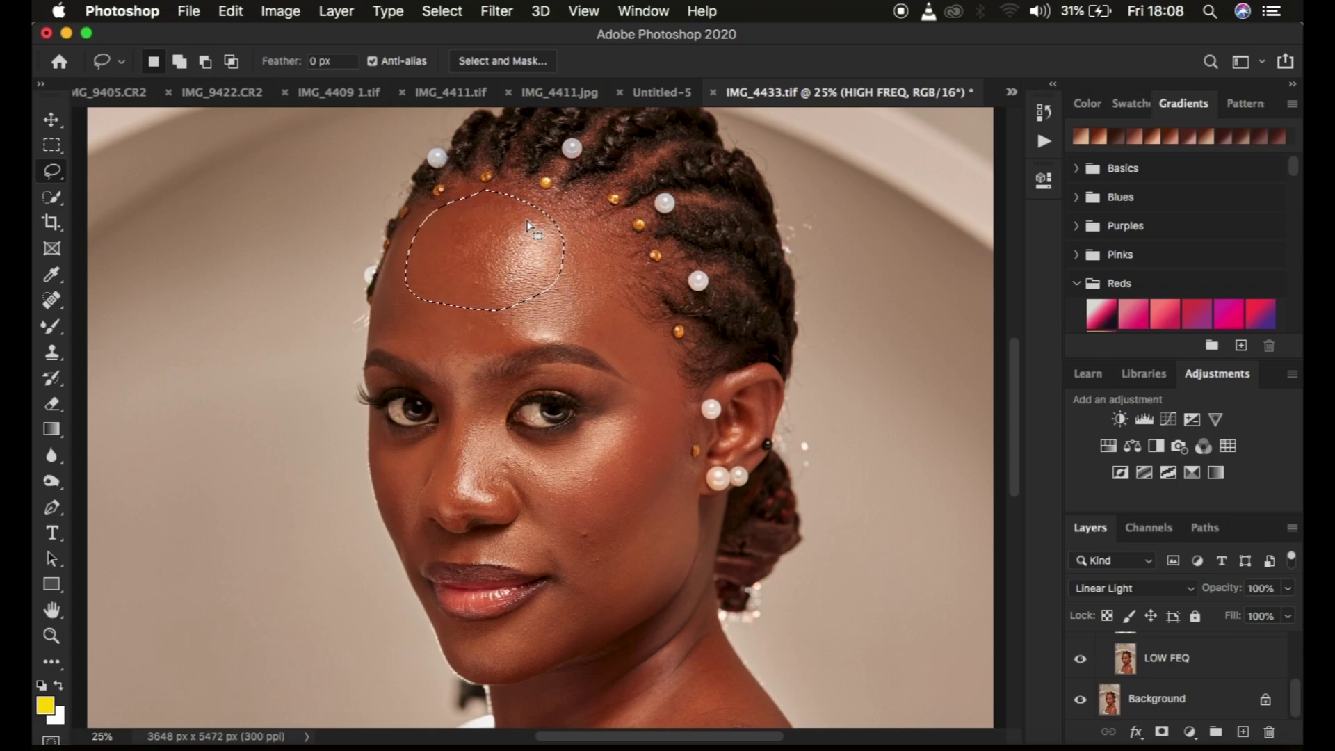
key("q")
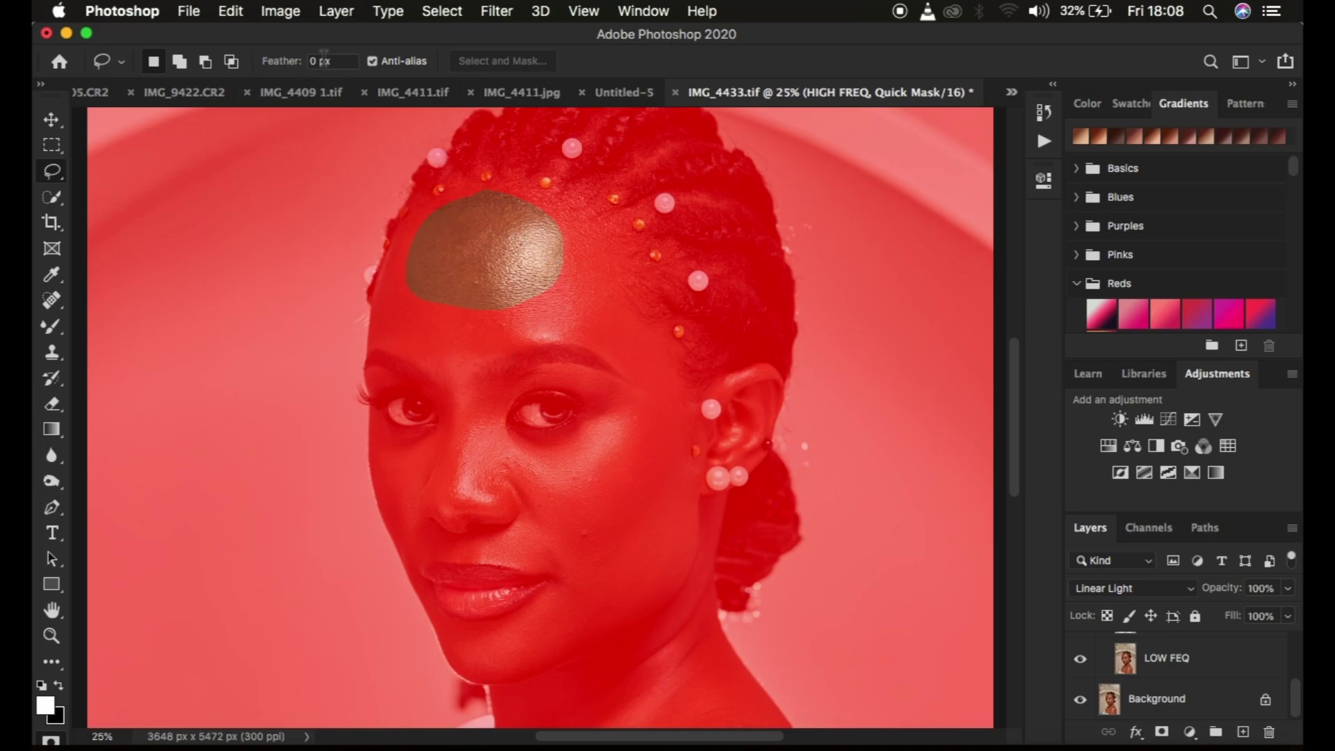
key("q")
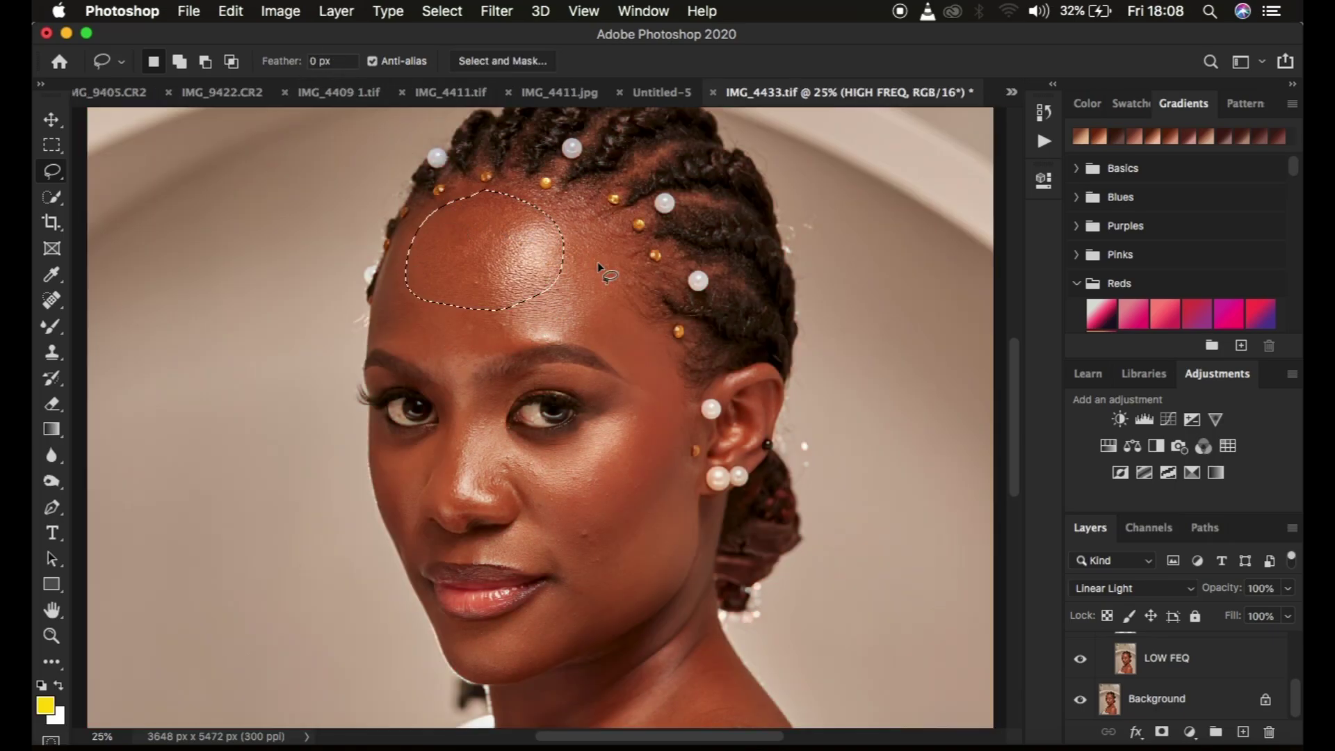
Set the Lasso feather to 21 px, select the forehead again, and check its soft edge in Quick Mask.
left_click(320, 61)
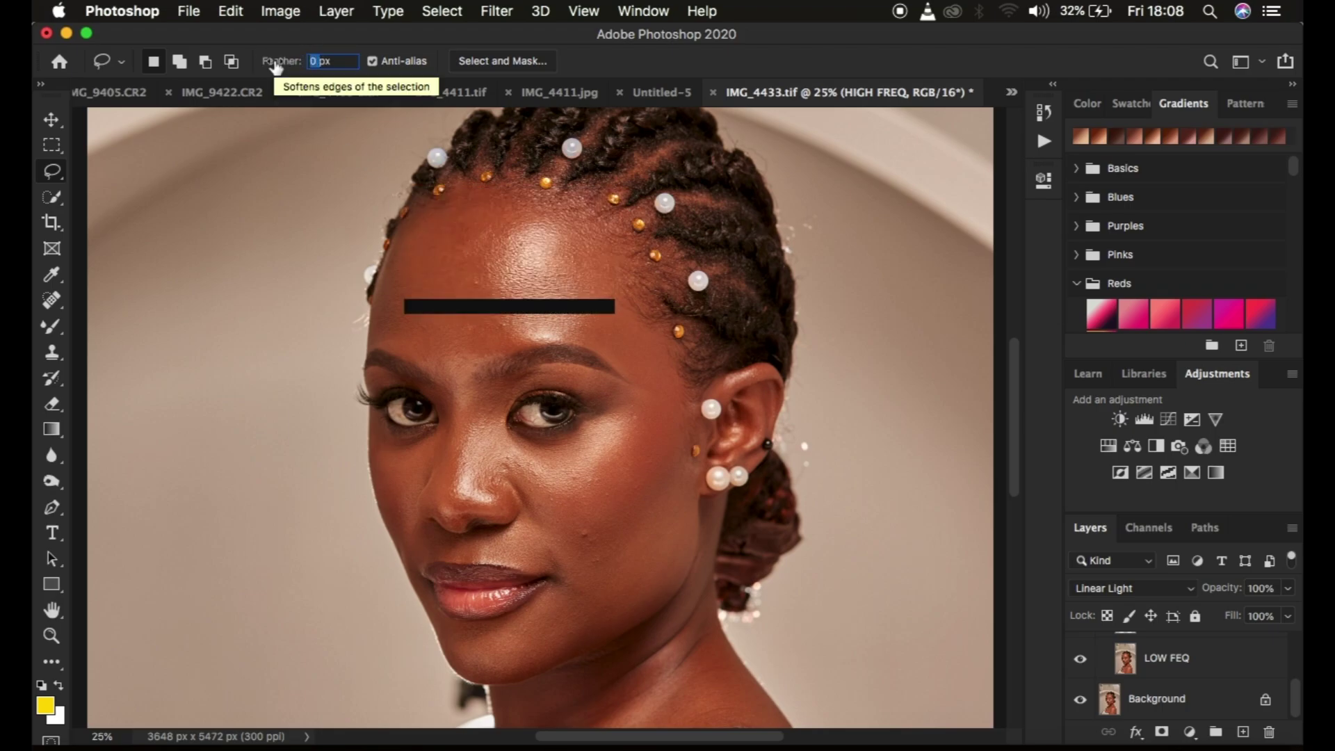
type("21")
key("Return")
key("super+minus")
key("super+equal")
mouse_move(491, 209)
left_mouse_down()
mouse_move(408, 288)
mouse_move(590, 274)
mouse_move(507, 220)
left_mouse_up()
key("q")
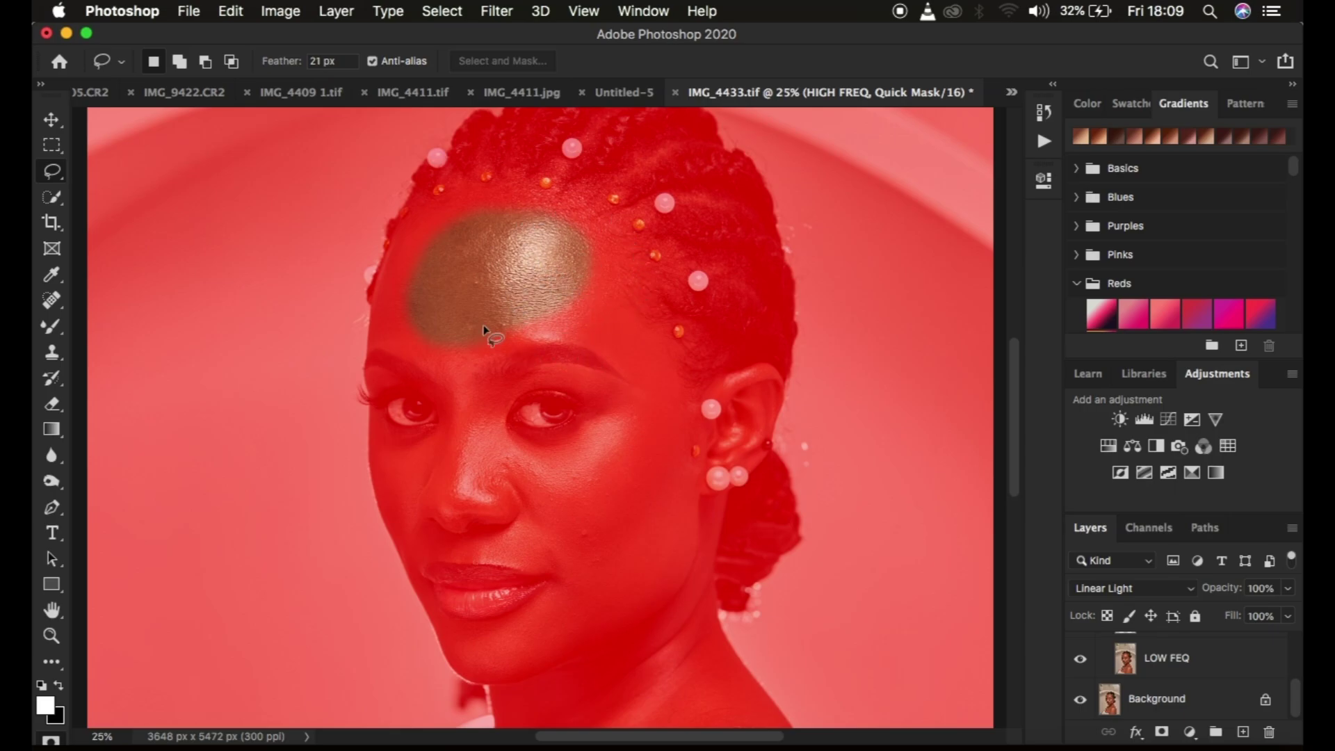
key("q")
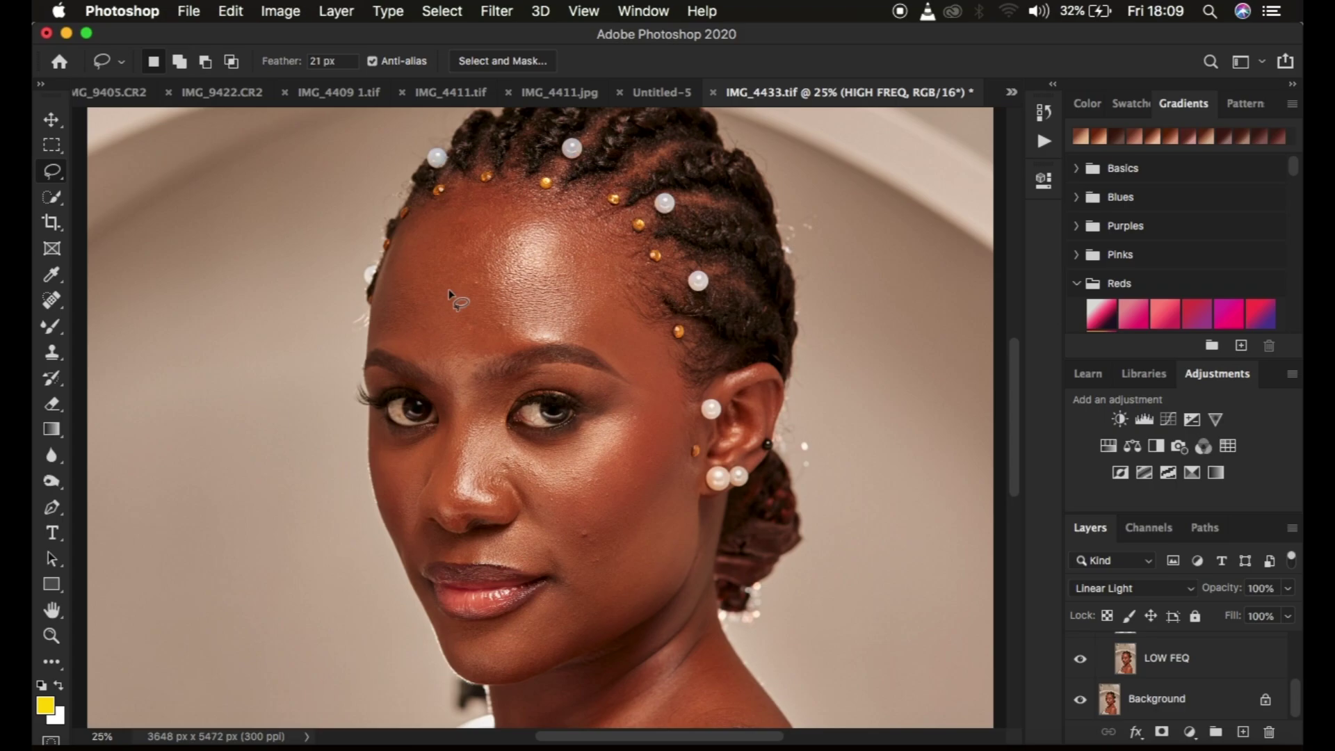
Choose the Mixer Brush, enable Sample All Layers, and enlarge the brush to 250.
left_click(53, 327)
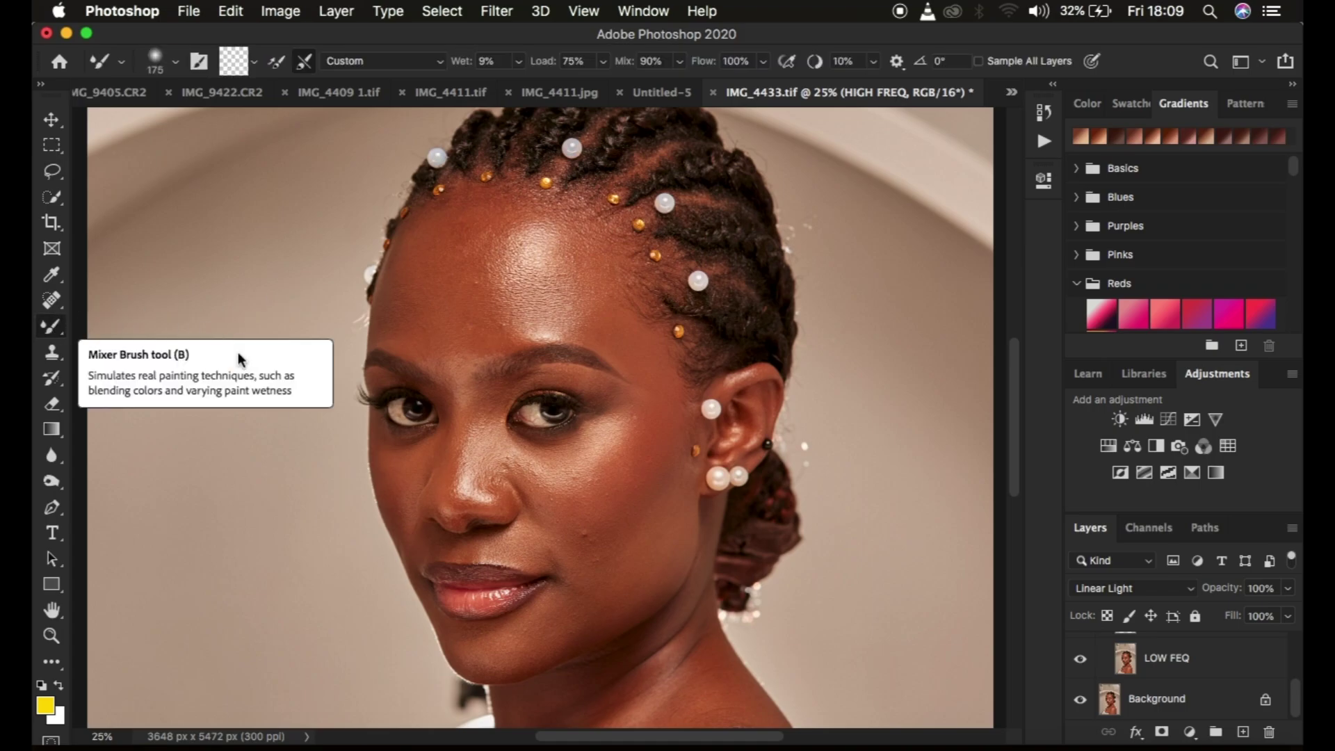
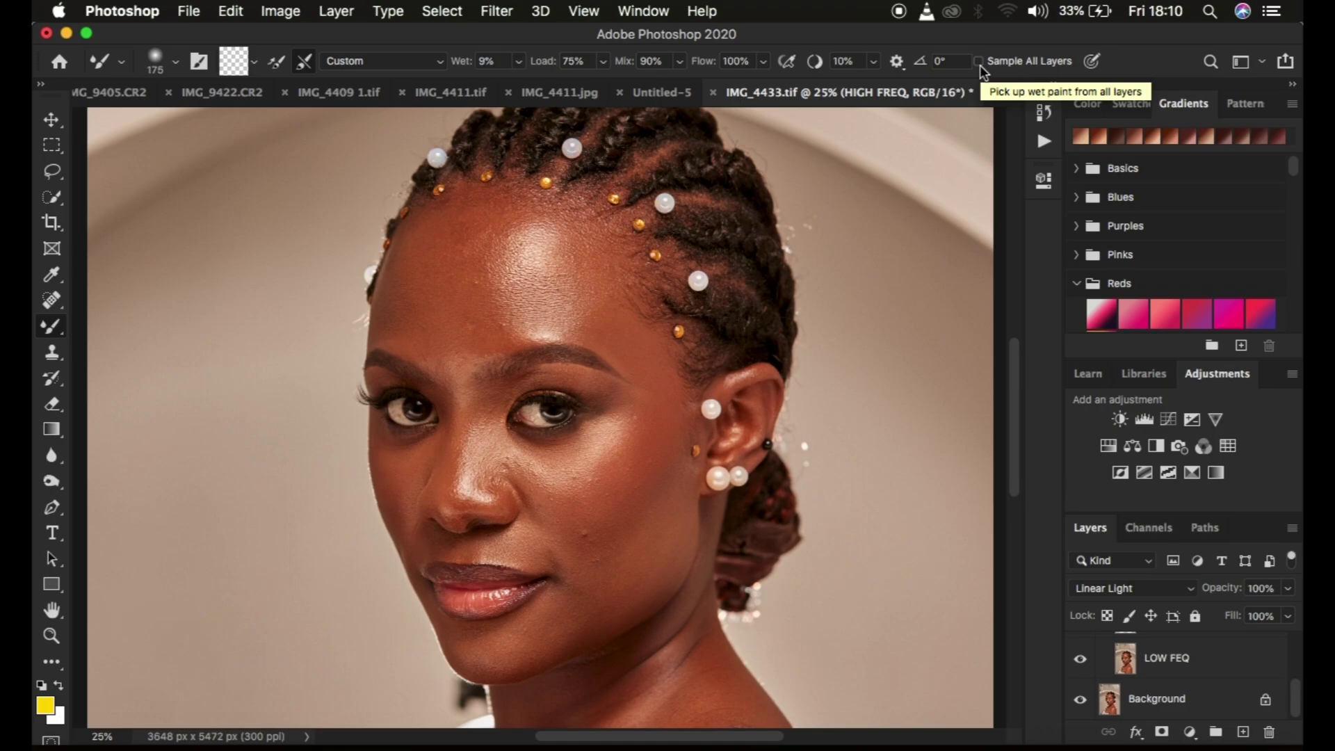
left_click(979, 62)
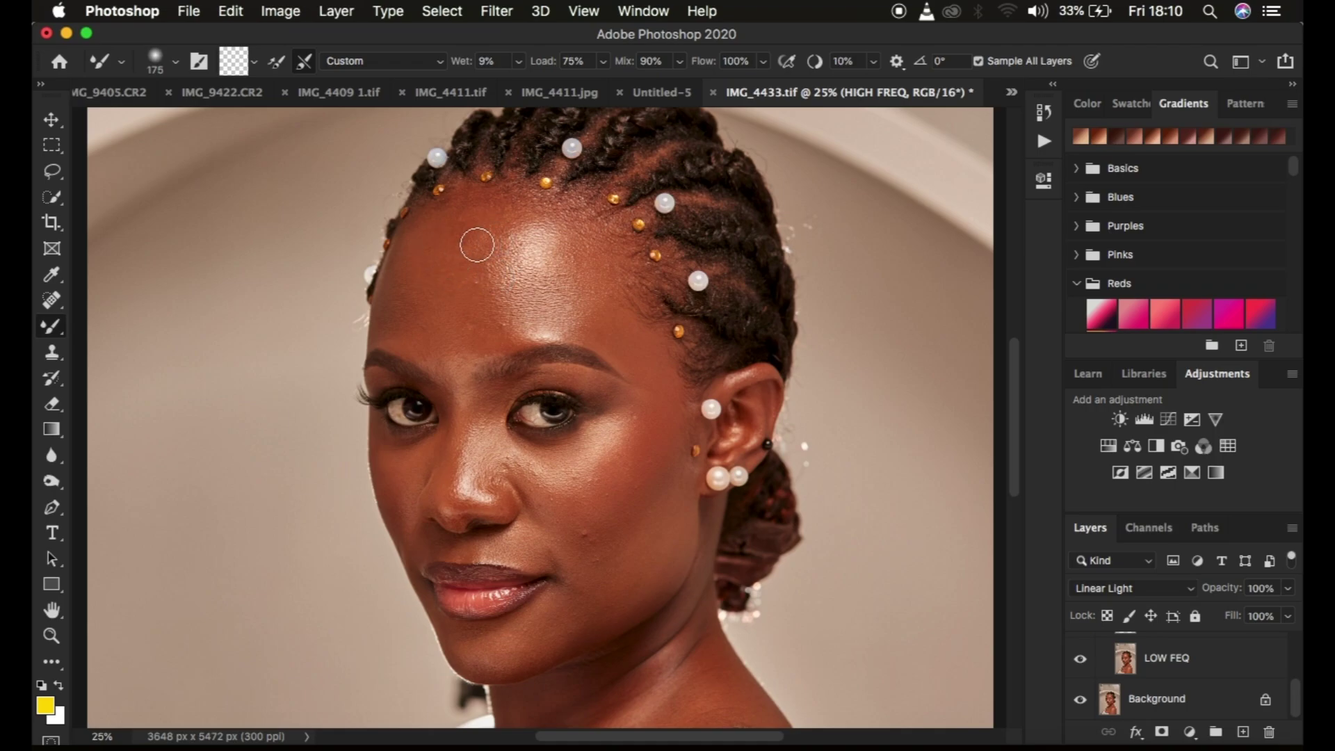
key("bracketright")
key("bracketright")
Blend the forehead highlight on the LOW FEQ layer with the Mixer Brush.
scroll(1206, 703, "up", 5)
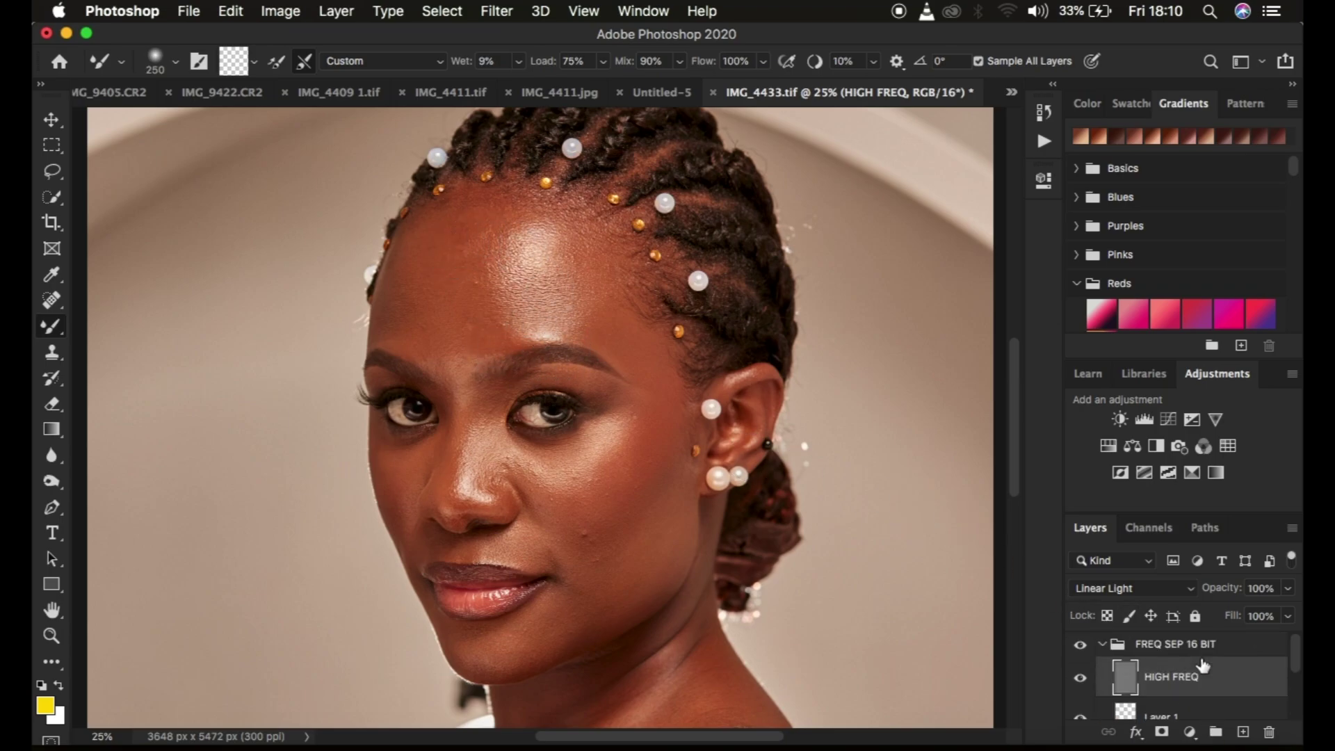
scroll(1204, 671, "down", 5)
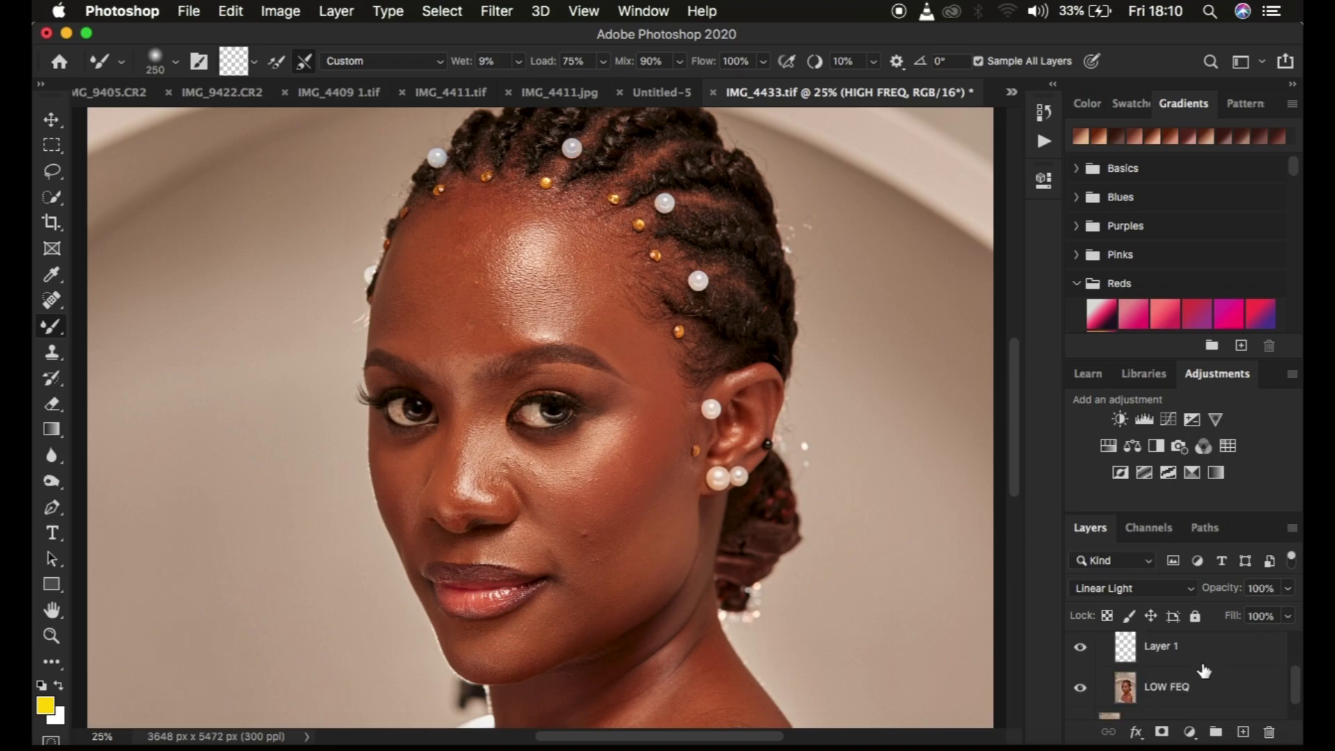
left_click(1177, 669)
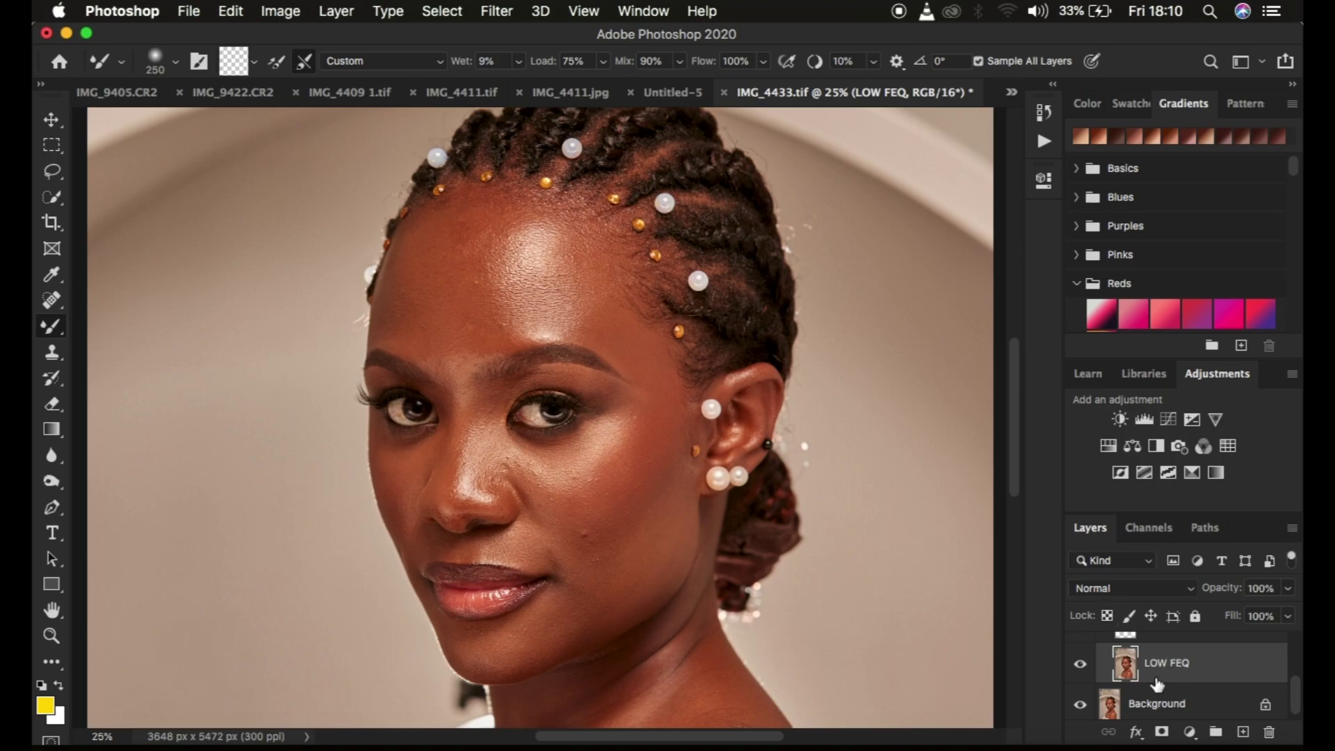
mouse_move(480, 292)
left_mouse_down()
mouse_move(456, 238)
mouse_move(447, 275)
mouse_move(474, 299)
mouse_move(509, 295)
mouse_move(482, 232)
mouse_move(476, 274)
mouse_move(539, 300)
left_mouse_up()
scroll(1215, 679, "up", 3)
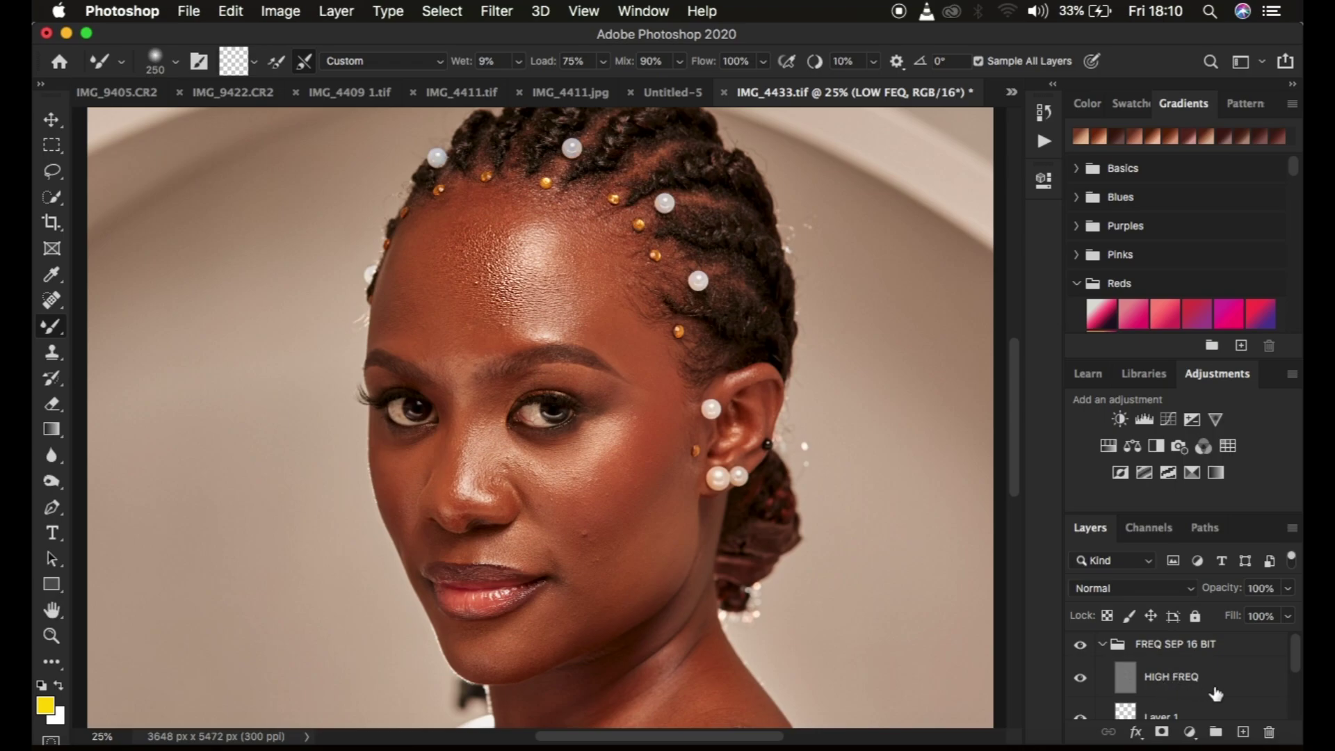
Undo the last Mixer Brush work on the forehead and turn off Sample All Layers.
scroll(1215, 694, "down", 3)
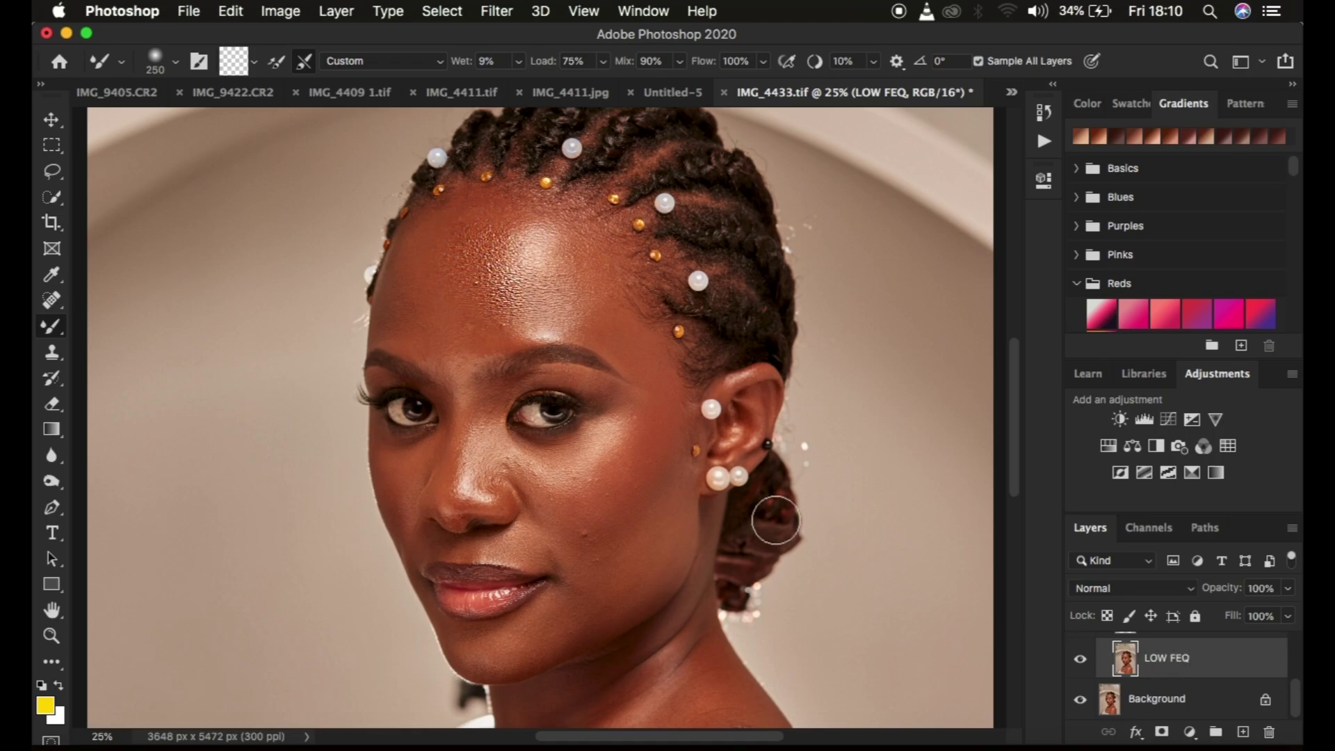
key("super+z")
left_click(978, 61)
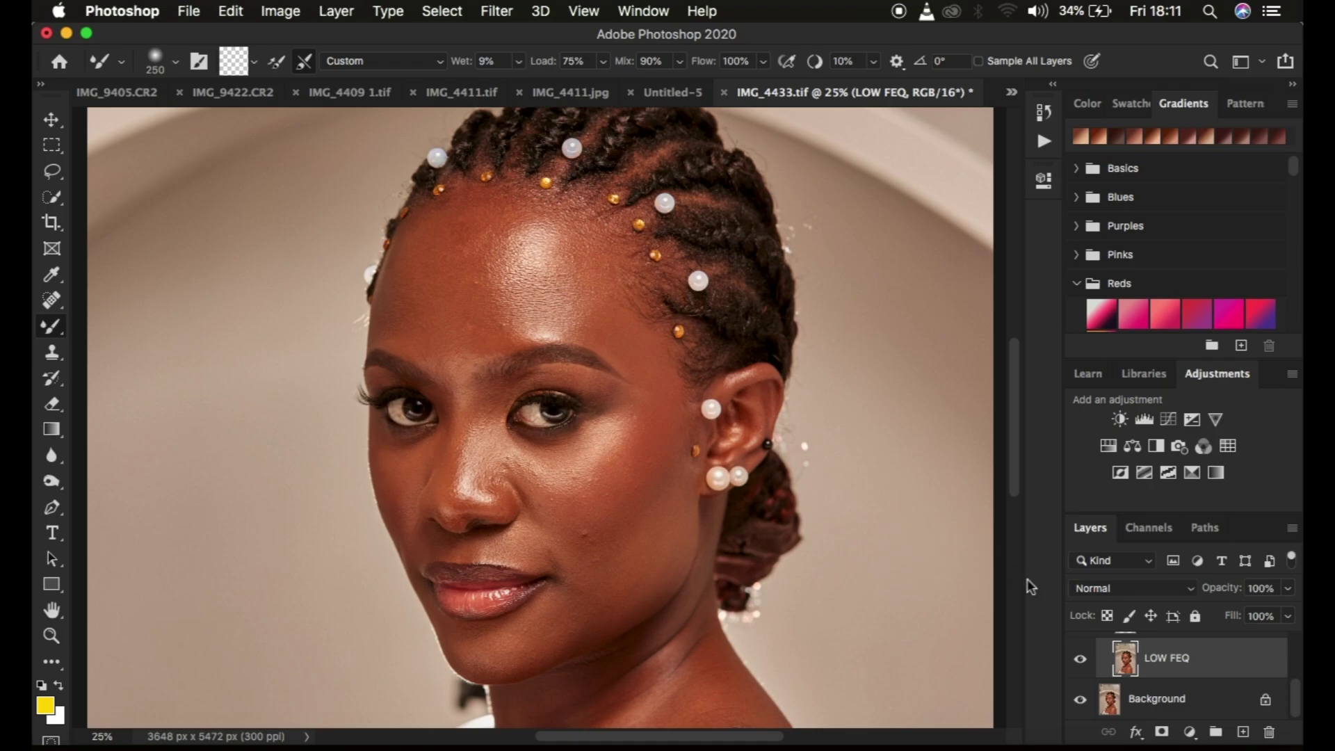
key("super+alt+shift+n")
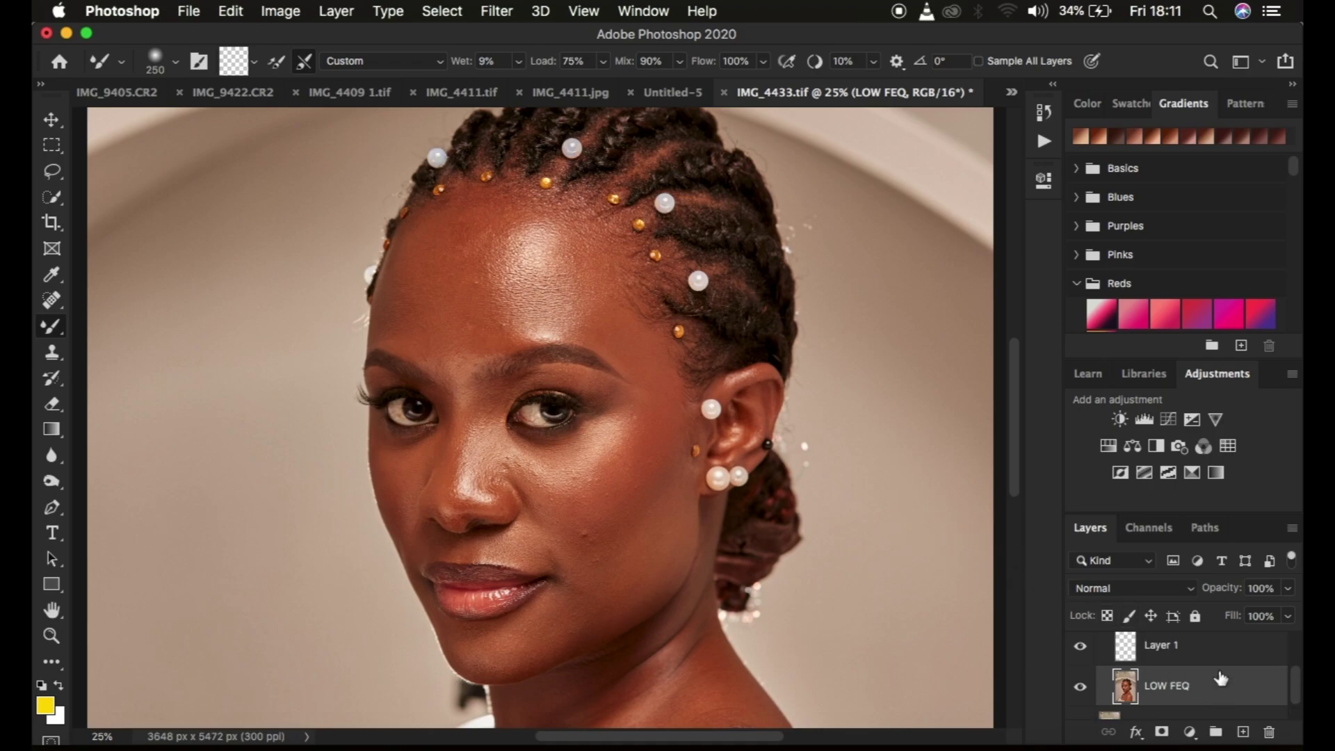
Hide the HIGH FREQ layer and blend the upper forehead near the hairline on LOW FEQ with the Mixer Brush.
scroll(1221, 678, "up", 1)
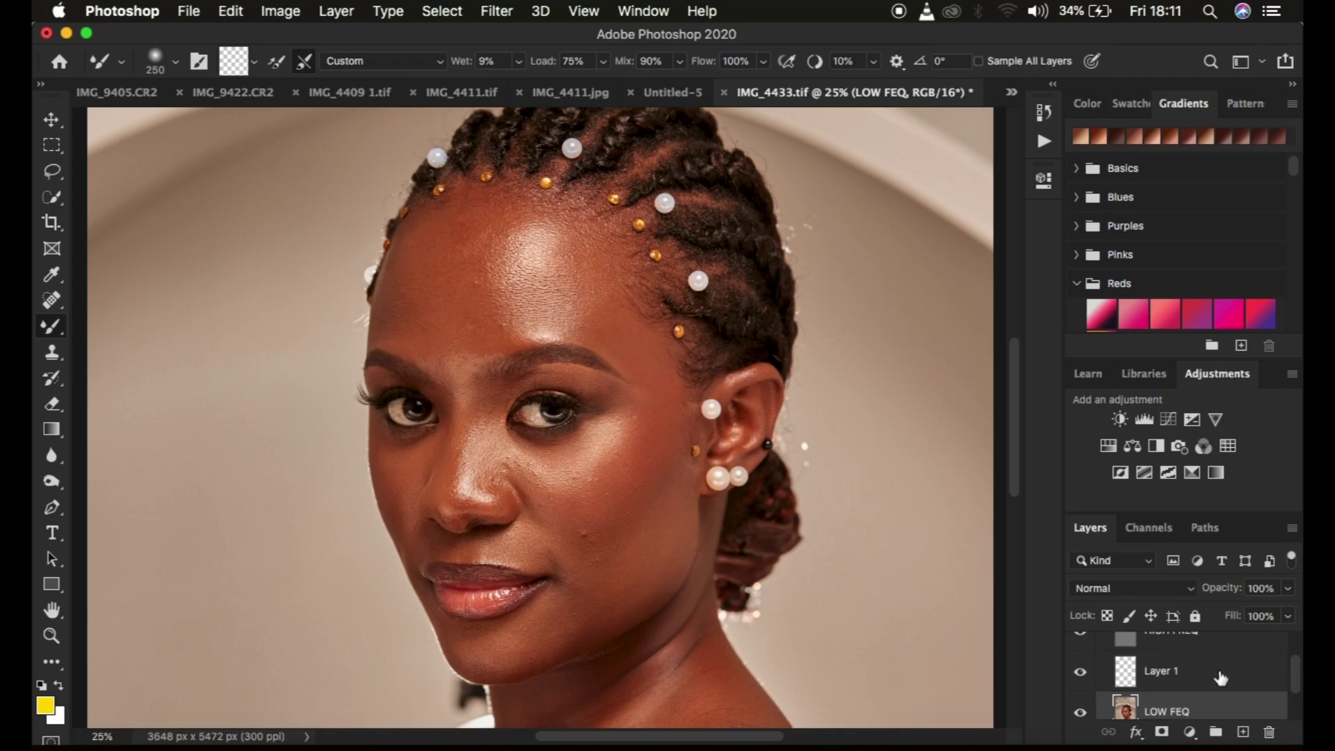
left_click(1080, 640)
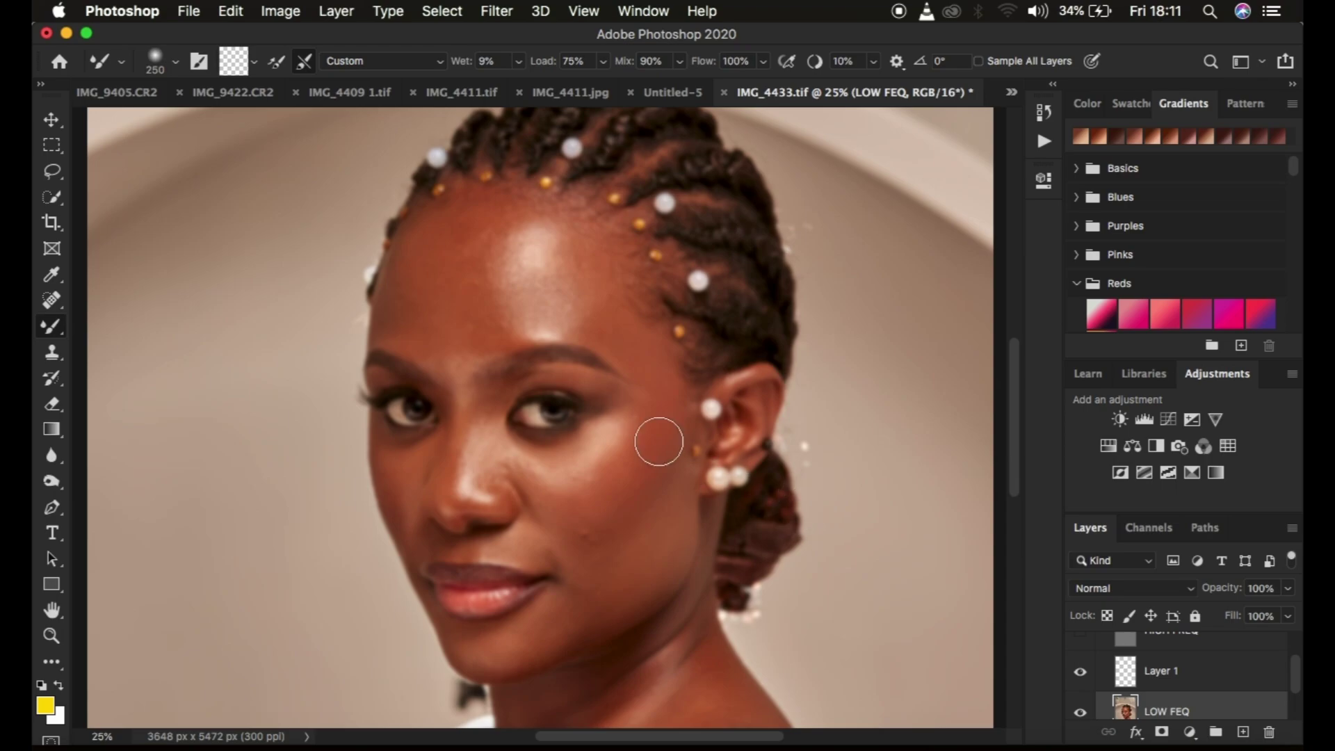
mouse_move(458, 244)
left_mouse_down()
mouse_move(440, 278)
mouse_move(479, 301)
mouse_move(465, 308)
mouse_move(432, 268)
mouse_move(477, 217)
mouse_move(485, 226)
mouse_move(450, 241)
left_mouse_up()
Smooth the uneven tones across the forehead above the brows on the LOW FEQ layer with the Mixer Brush.
key("super+equal")
key("super+equal")
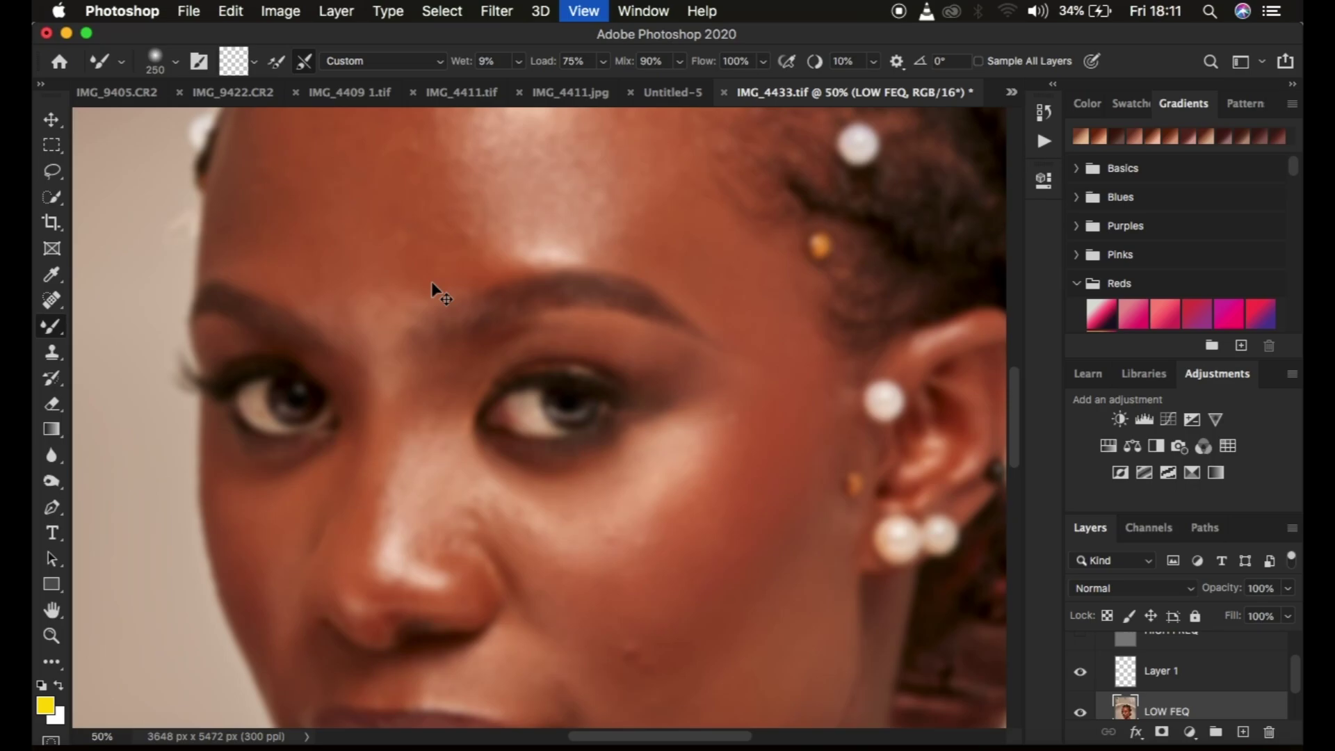
key("super+equal")
key("super+equal")
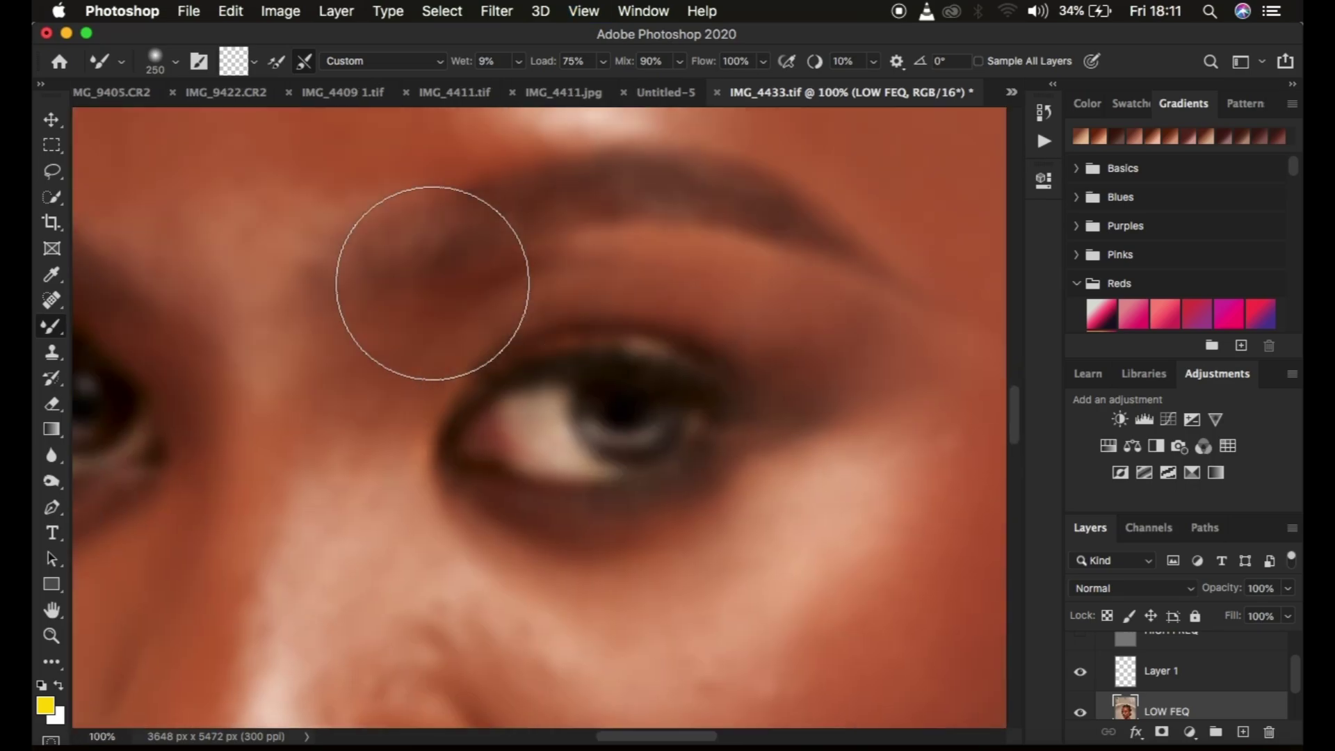
scroll(432, 282, "up", 10)
scroll(431, 283, "left", 3)
mouse_move(558, 221)
left_mouse_down()
mouse_move(586, 418)
mouse_move(467, 330)
mouse_move(532, 210)
mouse_move(500, 319)
mouse_move(614, 411)
mouse_move(631, 408)
mouse_move(579, 391)
mouse_move(657, 368)
mouse_move(583, 296)
mouse_move(650, 213)
mouse_move(714, 335)
mouse_move(581, 407)
mouse_move(561, 282)
mouse_move(645, 254)
mouse_move(680, 369)
mouse_move(575, 393)
mouse_move(558, 331)
mouse_move(580, 299)
mouse_move(648, 305)
mouse_move(671, 377)
mouse_move(626, 406)
mouse_move(604, 375)
mouse_move(636, 371)
mouse_move(609, 363)
left_mouse_up()
key("super+minus")
key("super+minus")
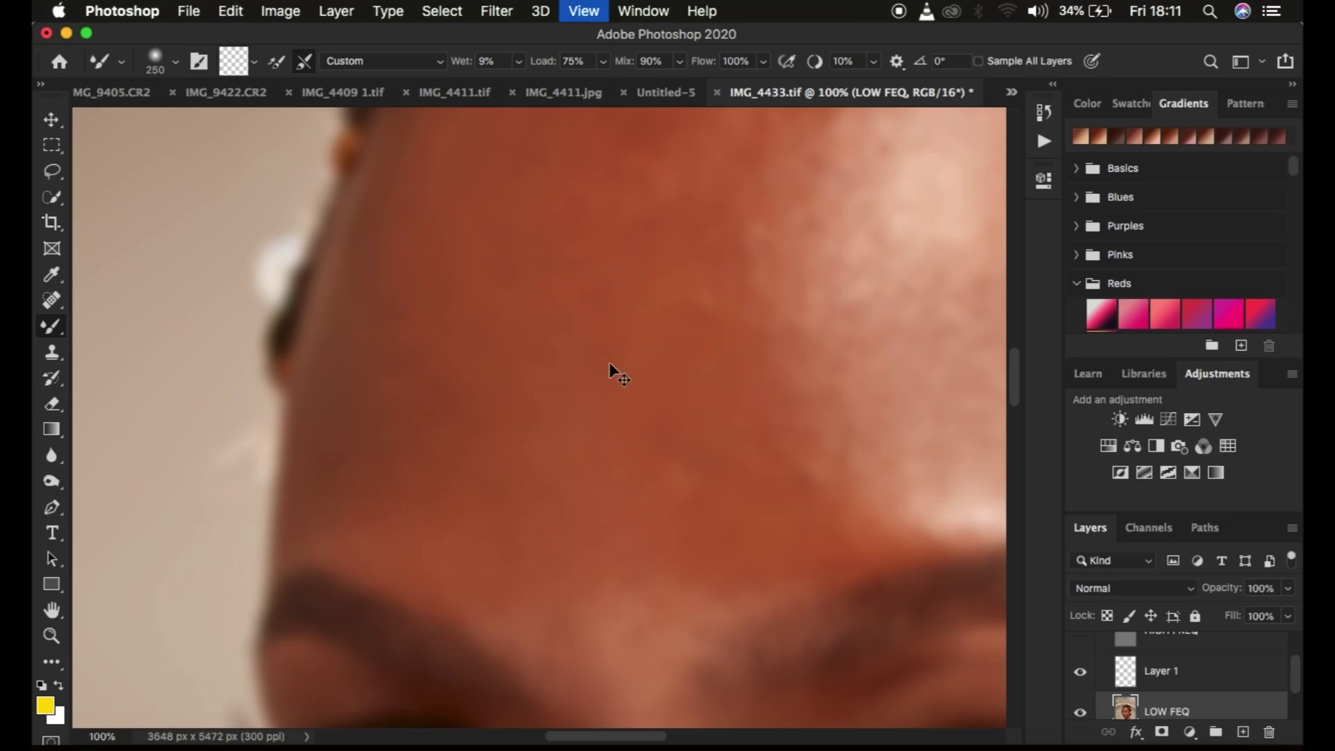
key("super+minus")
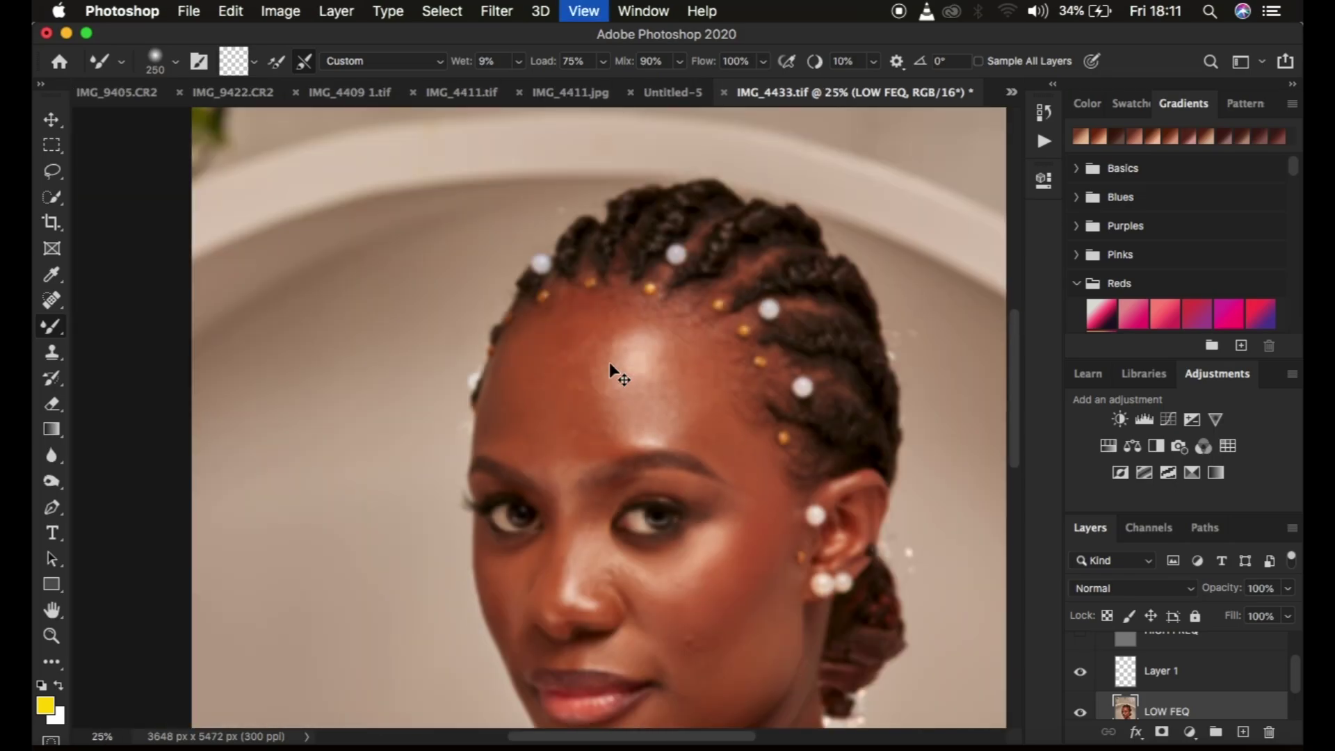
key("super+minus")
key("super+plus")
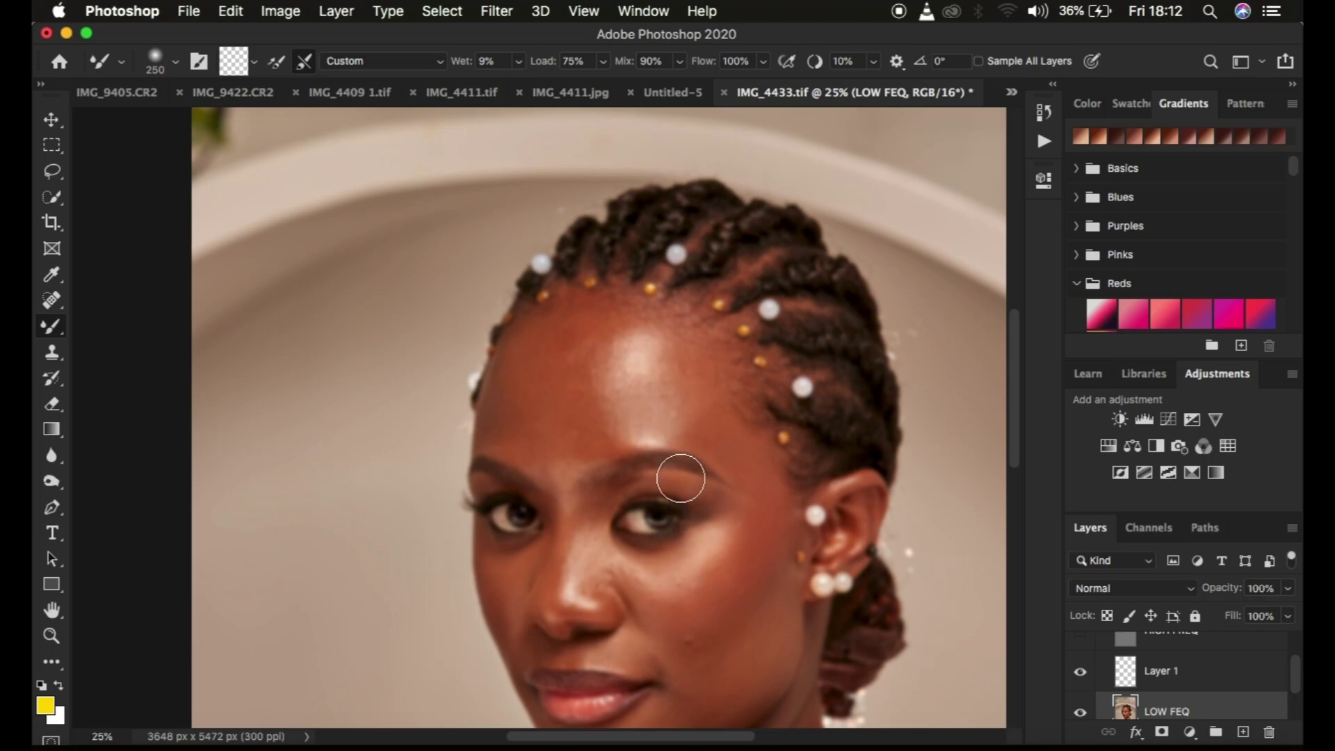
Show the HIGH FREQ layer again and check the blended forehead together with its skin texture.
scroll(1201, 683, "up", 2)
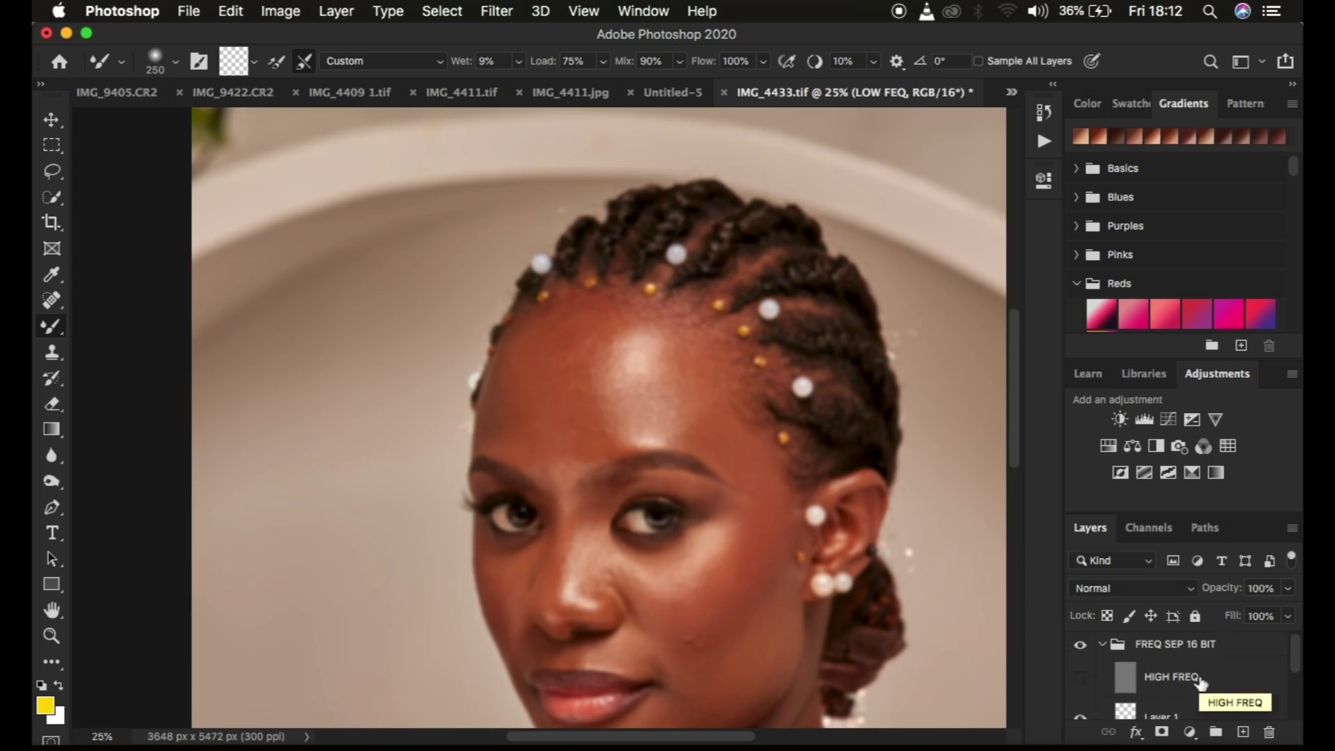
left_click(1079, 677)
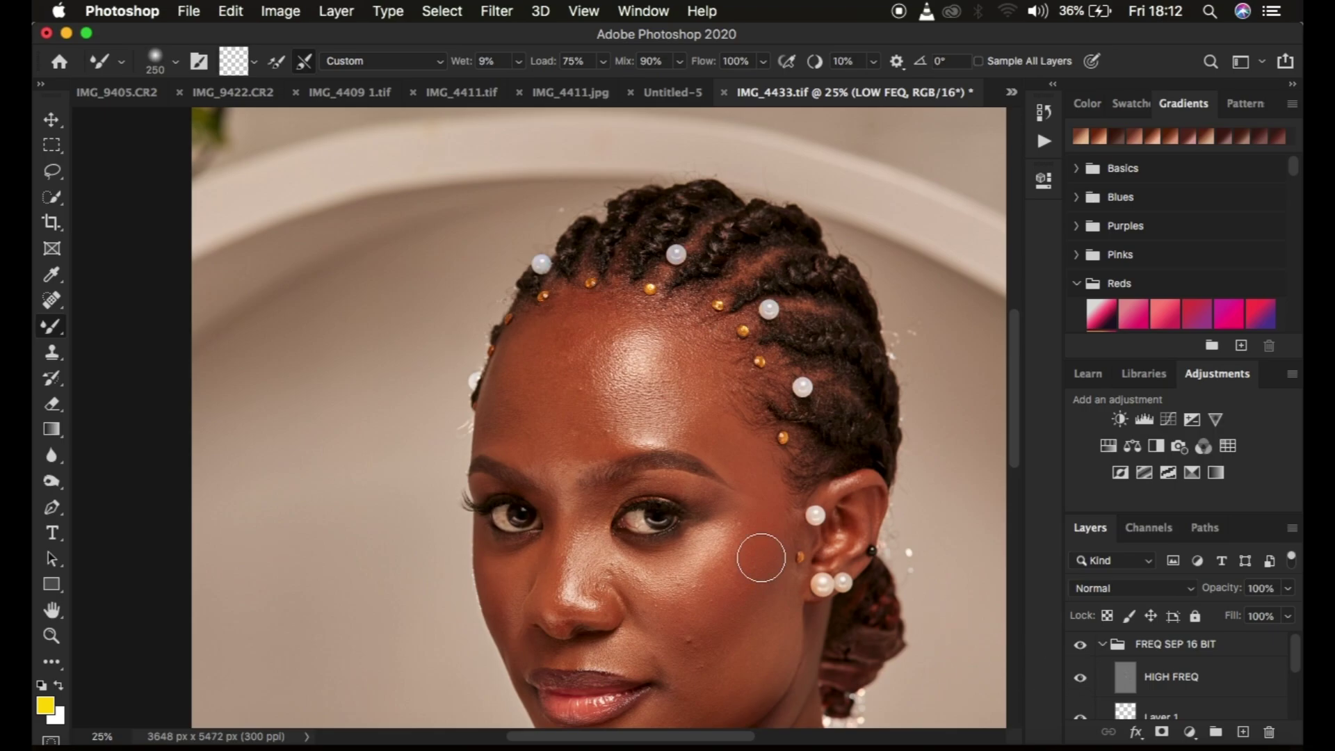
key("super+minus")
key("super+minus")
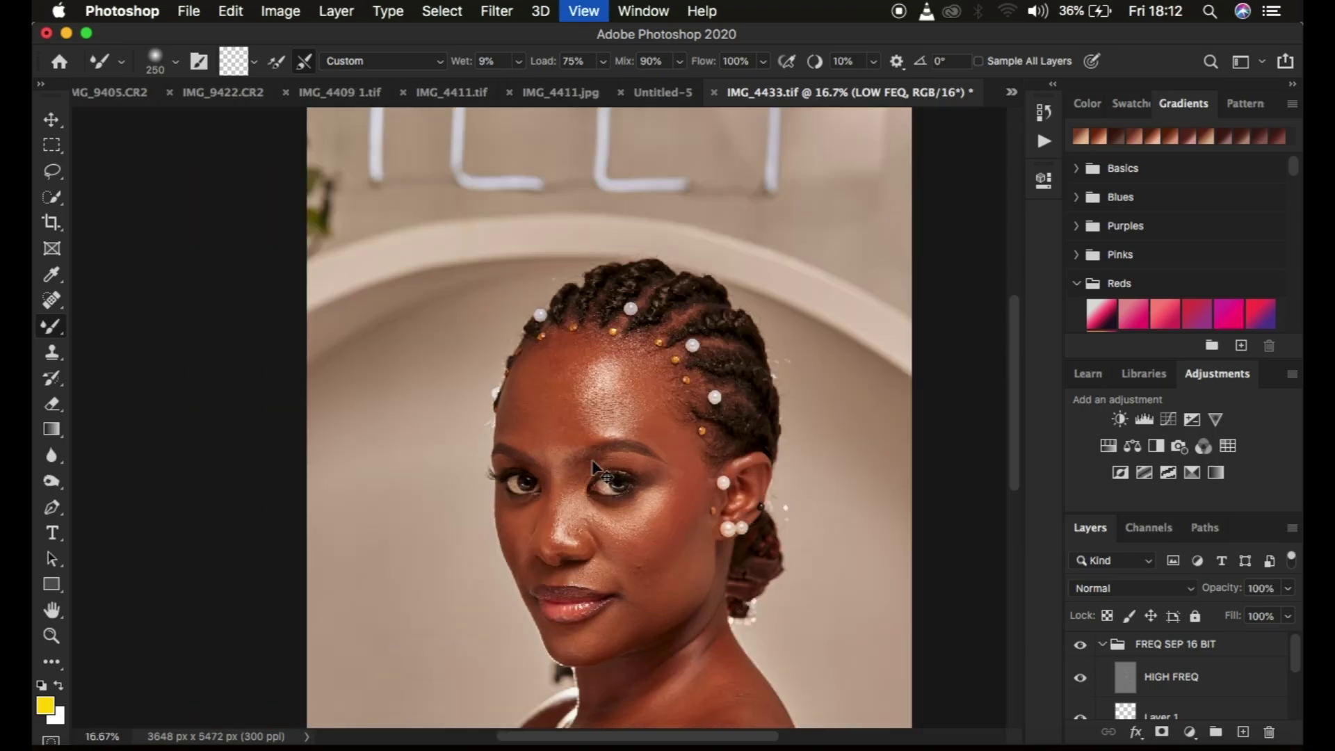
key("super+plus")
key("super+plus")
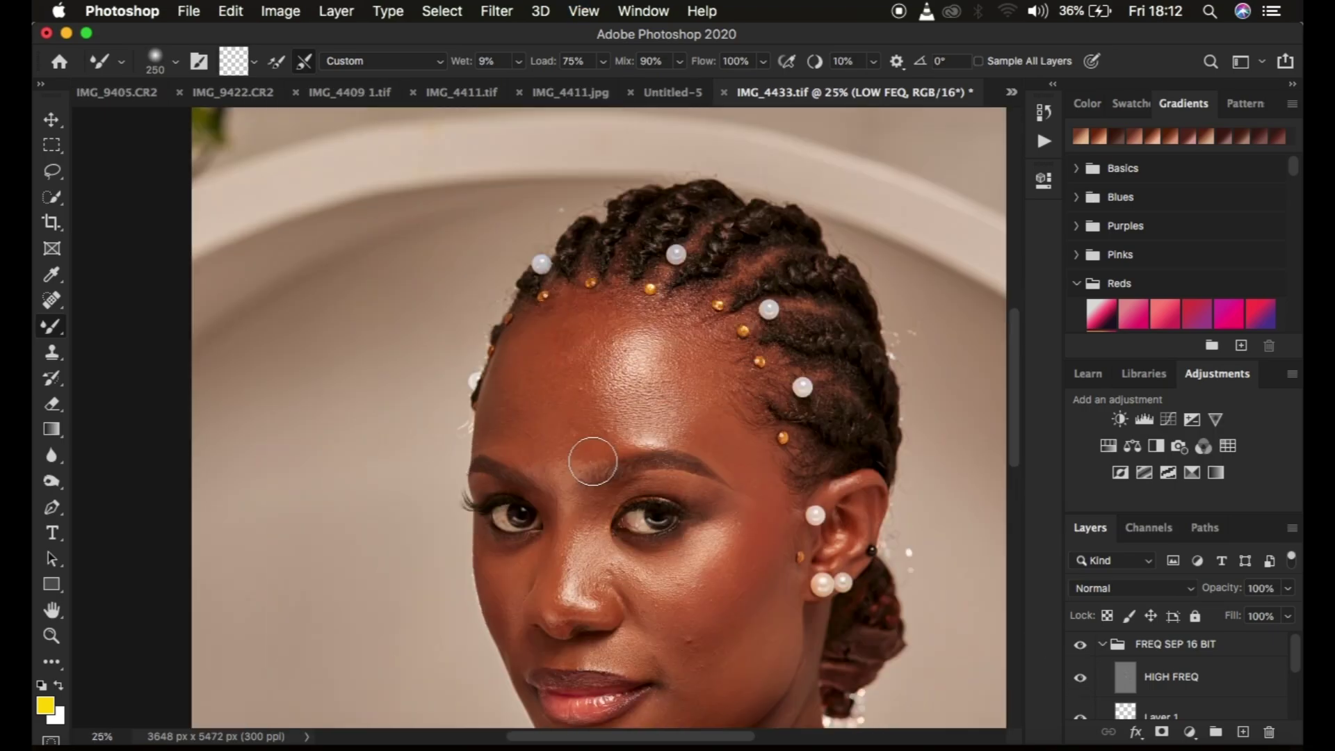
scroll(593, 461, "down", 3)
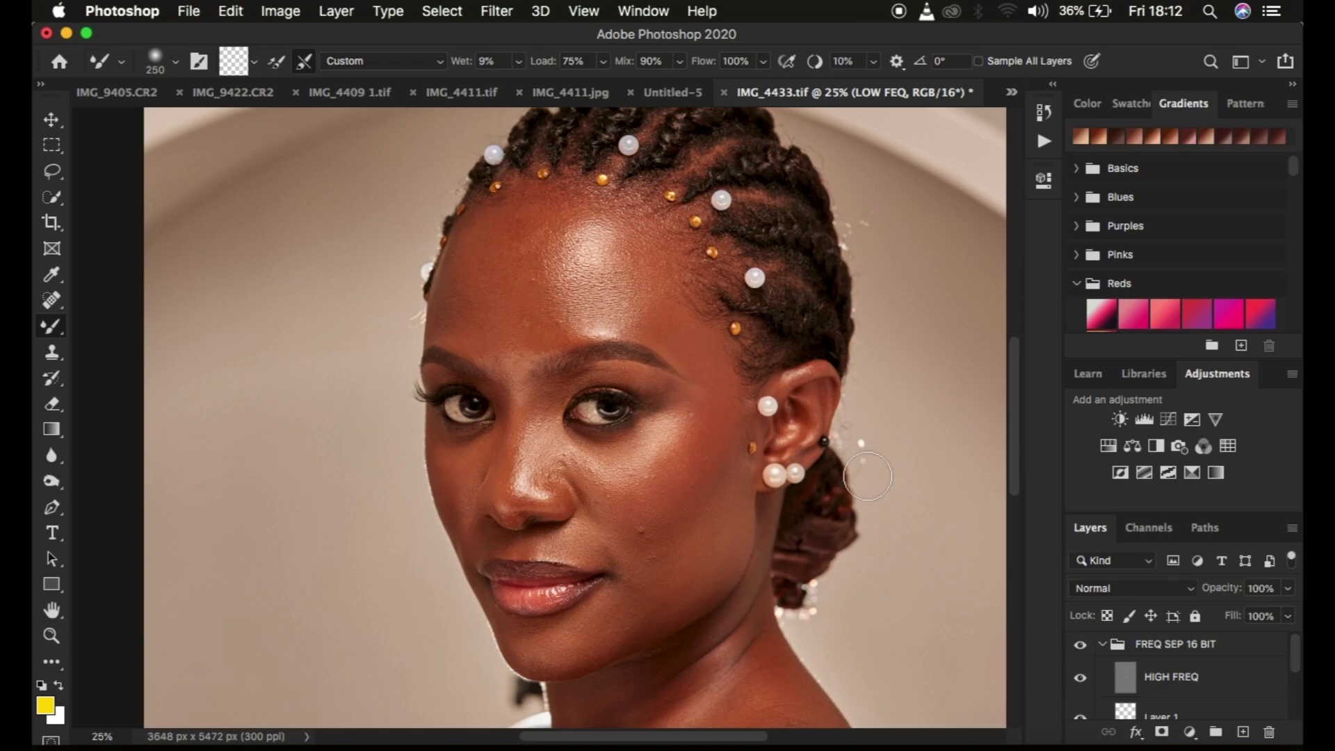
Try the Mixer Brush at size 300 on the forehead of the HIGH FREQ layer, and undo the strokes.
left_click(1180, 682)
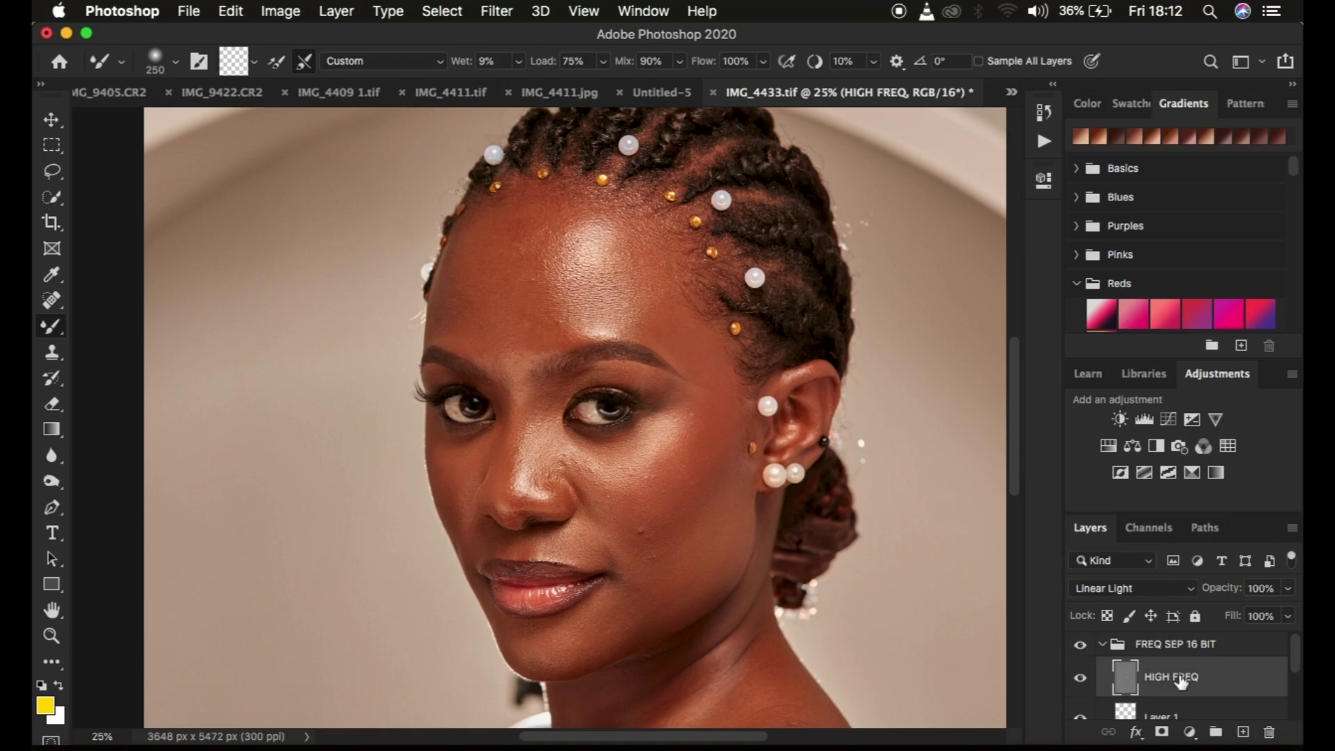
scroll(1210, 680, "down", 3)
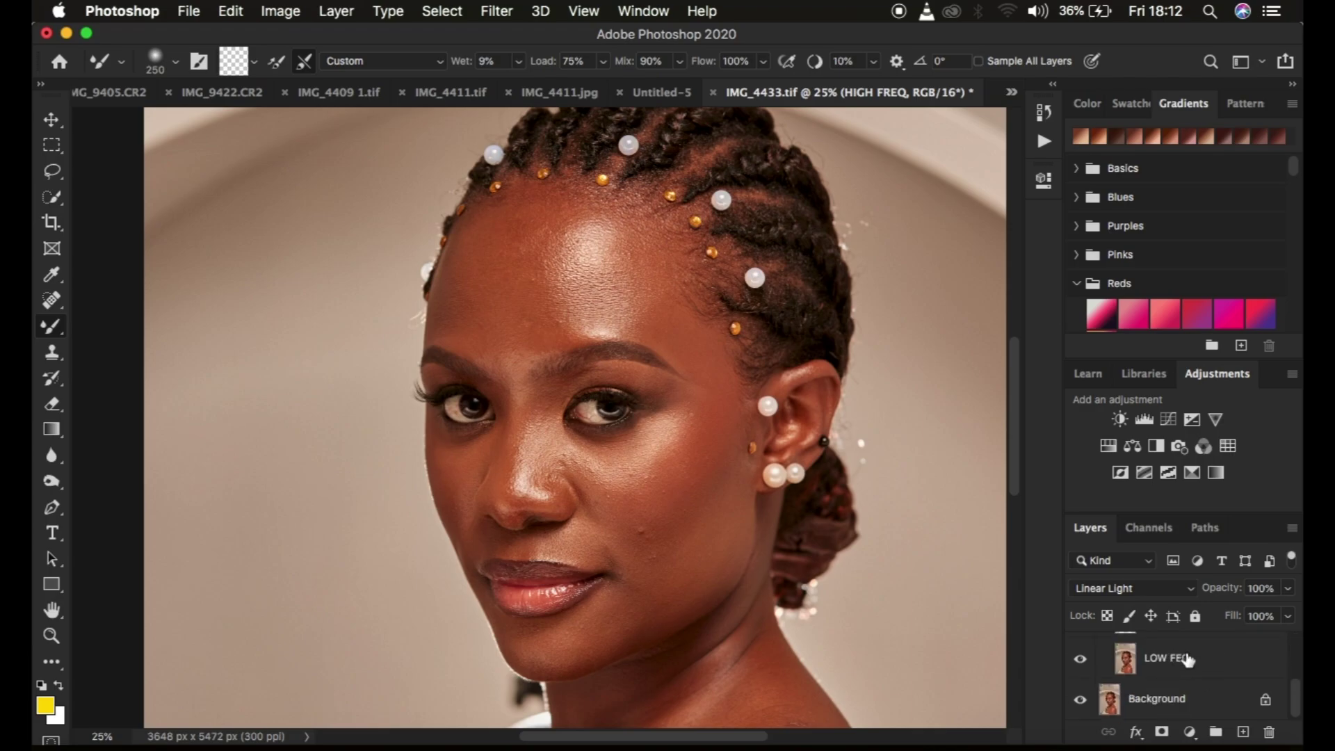
scroll(1186, 658, "up", 3)
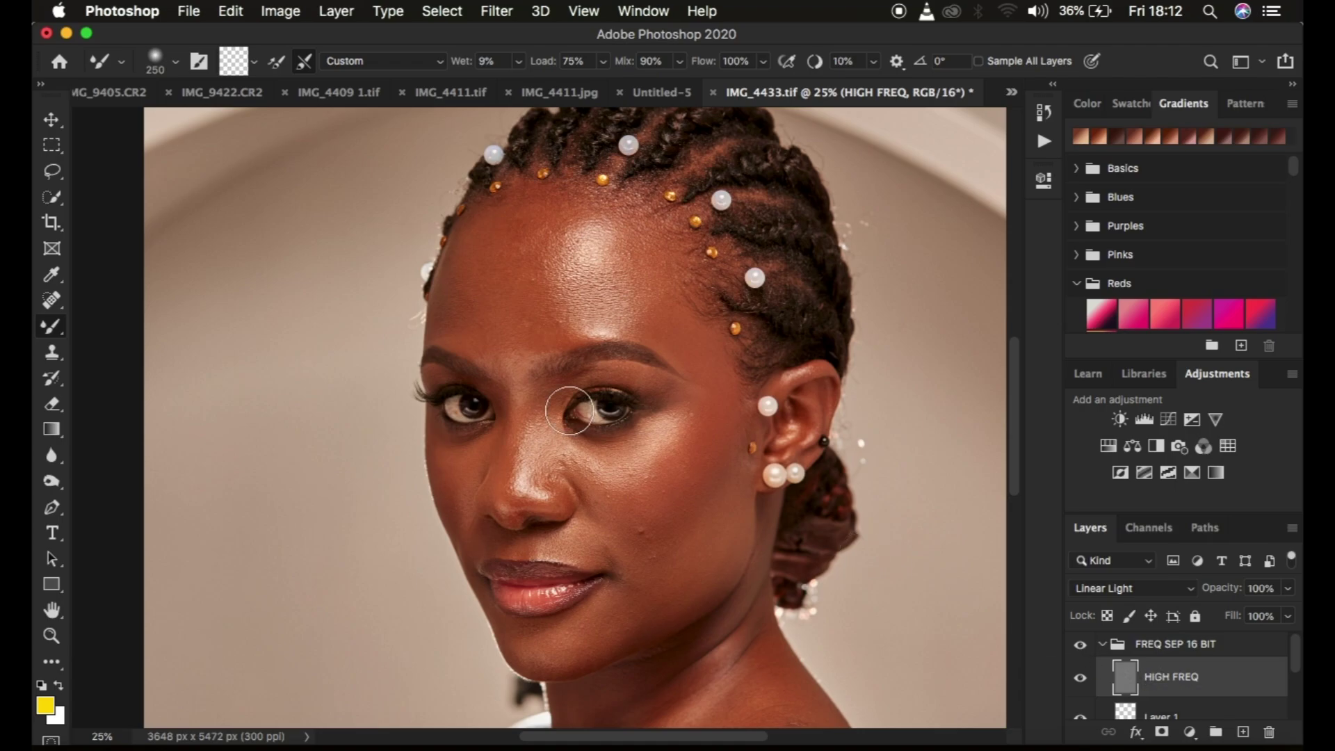
key("bracketright")
key("bracketright")
key("bracketleft")
key("bracketleft")
key("bracketright")
mouse_move(509, 229)
left_mouse_down()
mouse_move(495, 269)
mouse_move(519, 234)
mouse_move(551, 245)
mouse_move(547, 298)
mouse_move(565, 221)
mouse_move(570, 286)
mouse_move(531, 292)
mouse_move(548, 236)
mouse_move(484, 313)
mouse_move(467, 281)
mouse_move(544, 279)
mouse_move(543, 312)
mouse_move(522, 229)
mouse_move(574, 221)
mouse_move(524, 260)
mouse_move(543, 316)
mouse_move(602, 295)
mouse_move(585, 242)
mouse_move(630, 275)
mouse_move(584, 265)
mouse_move(501, 297)
mouse_move(477, 326)
mouse_move(535, 301)
mouse_move(522, 349)
mouse_move(518, 278)
mouse_move(540, 211)
left_mouse_up()
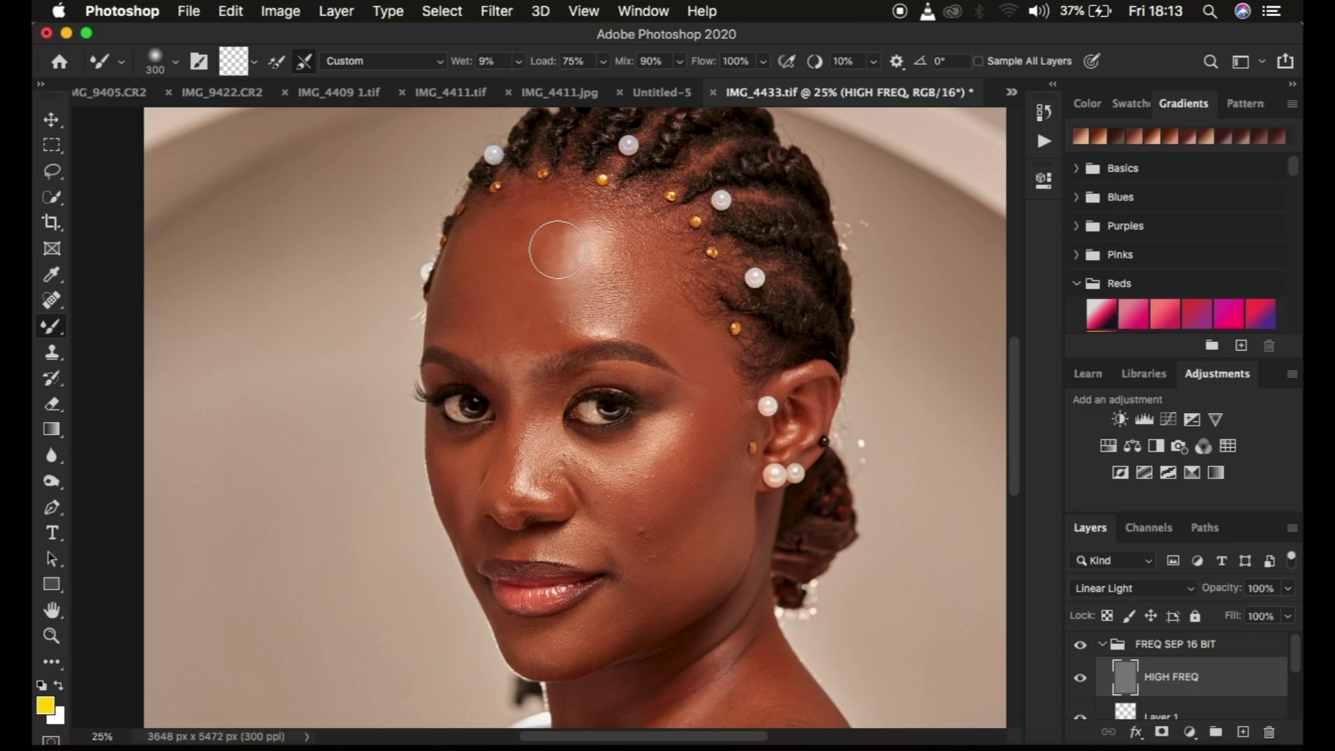
mouse_move(557, 249)
left_mouse_down()
mouse_move(540, 310)
mouse_move(515, 275)
mouse_move(540, 231)
mouse_move(548, 274)
mouse_move(527, 275)
mouse_move(518, 222)
mouse_move(546, 231)
mouse_move(556, 260)
mouse_move(549, 286)
mouse_move(517, 277)
left_mouse_up()
mouse_move(517, 276)
left_mouse_down()
mouse_move(511, 242)
mouse_move(528, 221)
mouse_move(593, 243)
left_mouse_up()
mouse_move(593, 243)
left_mouse_down()
mouse_move(584, 289)
mouse_move(541, 304)
mouse_move(518, 269)
mouse_move(535, 233)
mouse_move(574, 232)
mouse_move(585, 269)
mouse_move(523, 326)
mouse_move(498, 284)
mouse_move(523, 226)
mouse_move(551, 216)
mouse_move(574, 244)
mouse_move(546, 305)
mouse_move(506, 275)
mouse_move(614, 351)
left_mouse_up()
key("super+z")
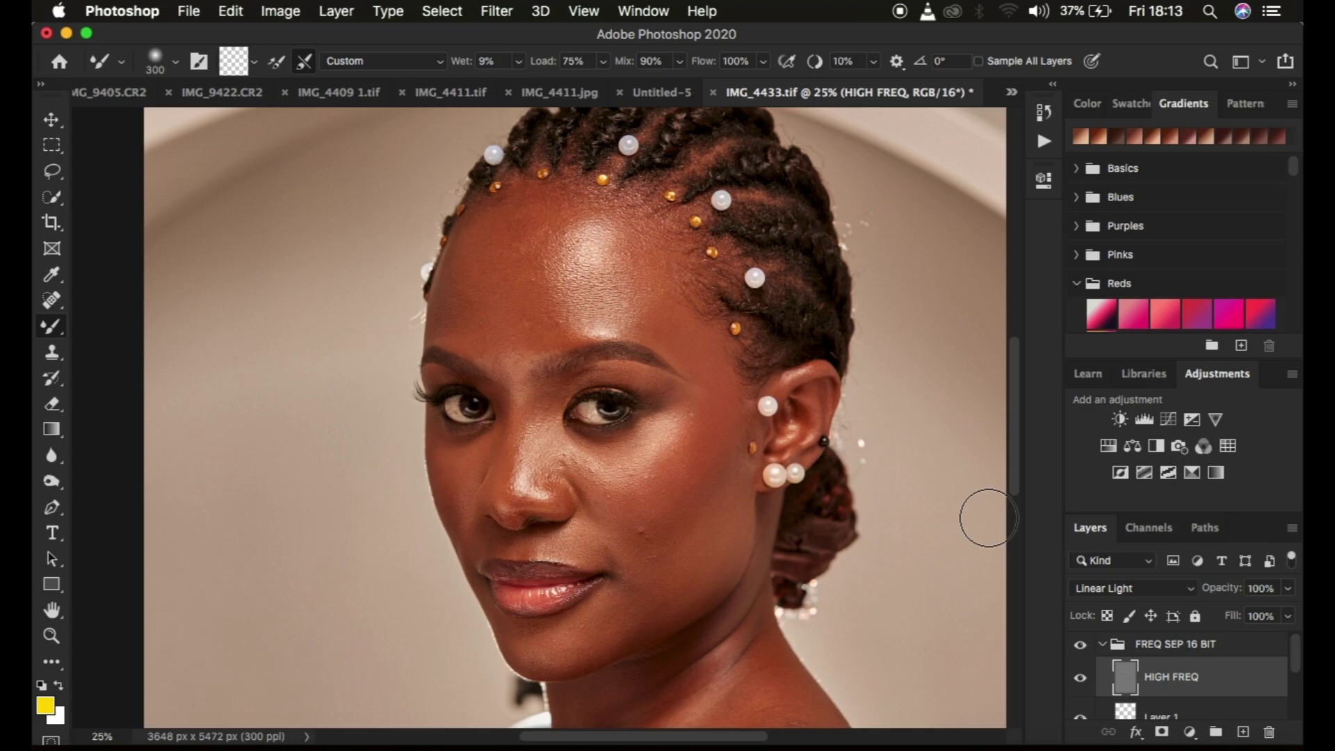
With the HIGH FREQ layer hidden, blend the forehead on LOW FEQ using the Mixer Brush at size 500.
scroll(1236, 678, "down", 3)
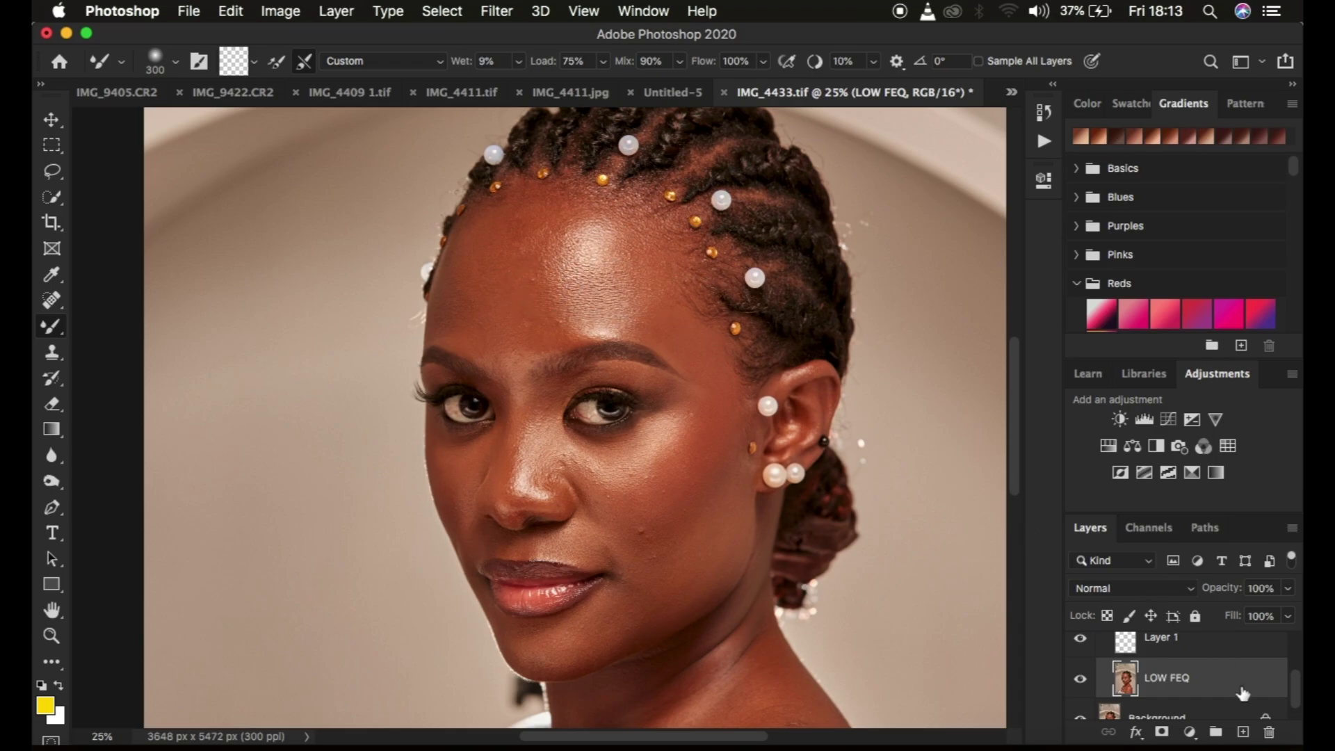
scroll(1242, 694, "up", 2)
left_click(1079, 676)
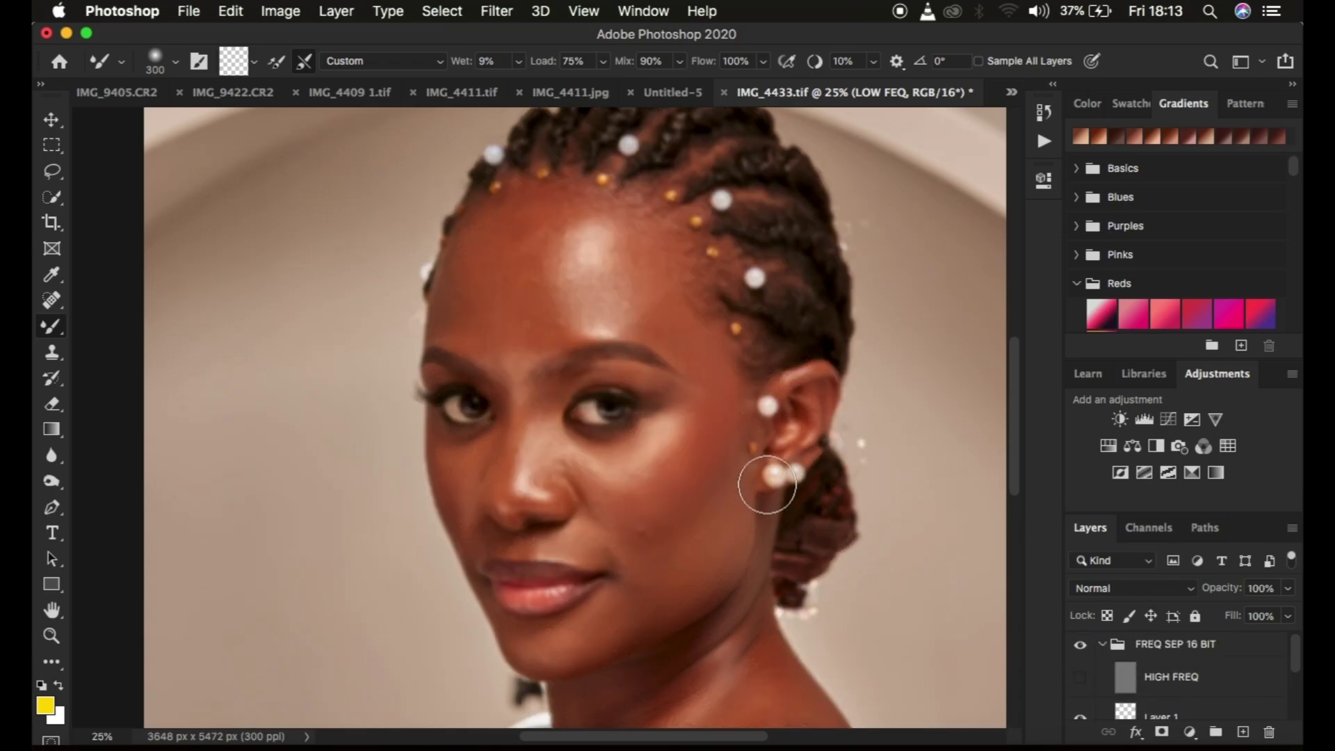
key("bracketright")
key("bracketright")
mouse_move(560, 230)
left_mouse_down()
mouse_move(504, 275)
mouse_move(491, 308)
mouse_move(509, 274)
left_mouse_up()
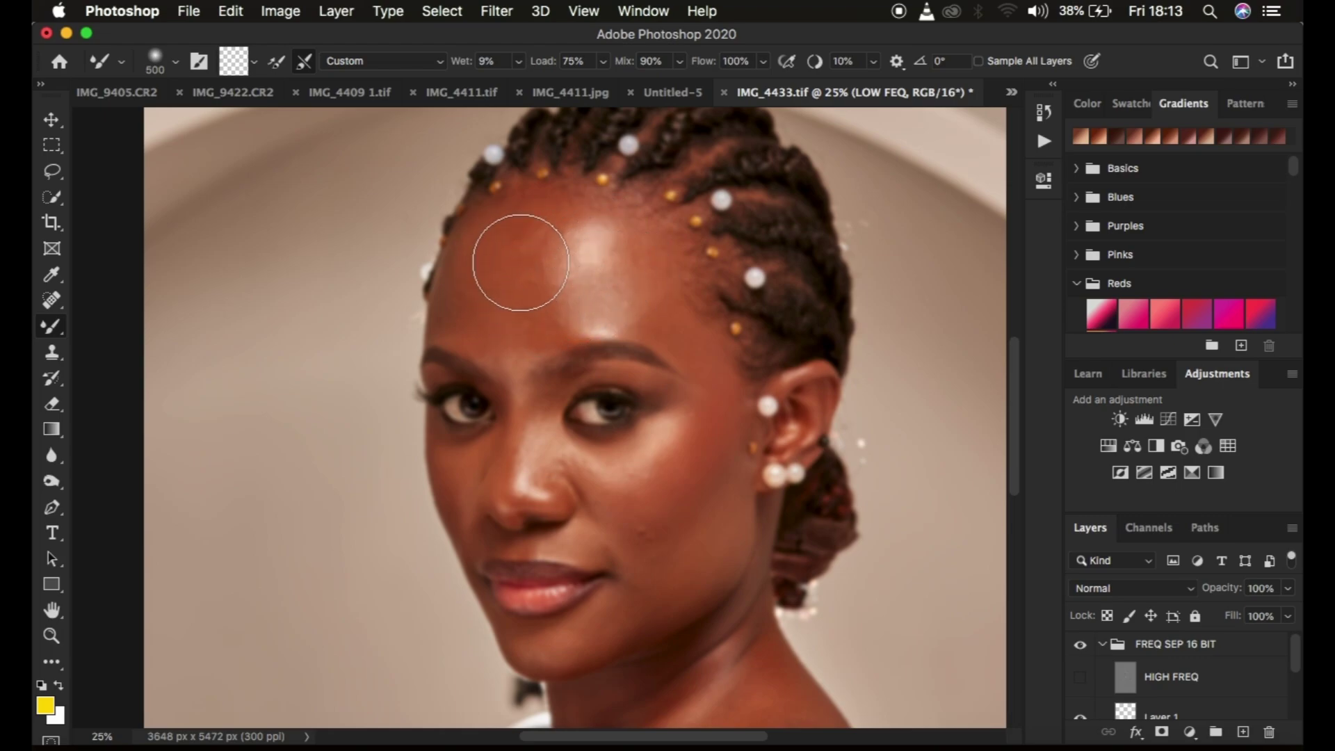
Reduce the Mixer Brush to 250 and blend the forehead beside the highlight, from the hairline down to the brow.
key("bracketleft")
key("bracketleft")
key("bracketleft")
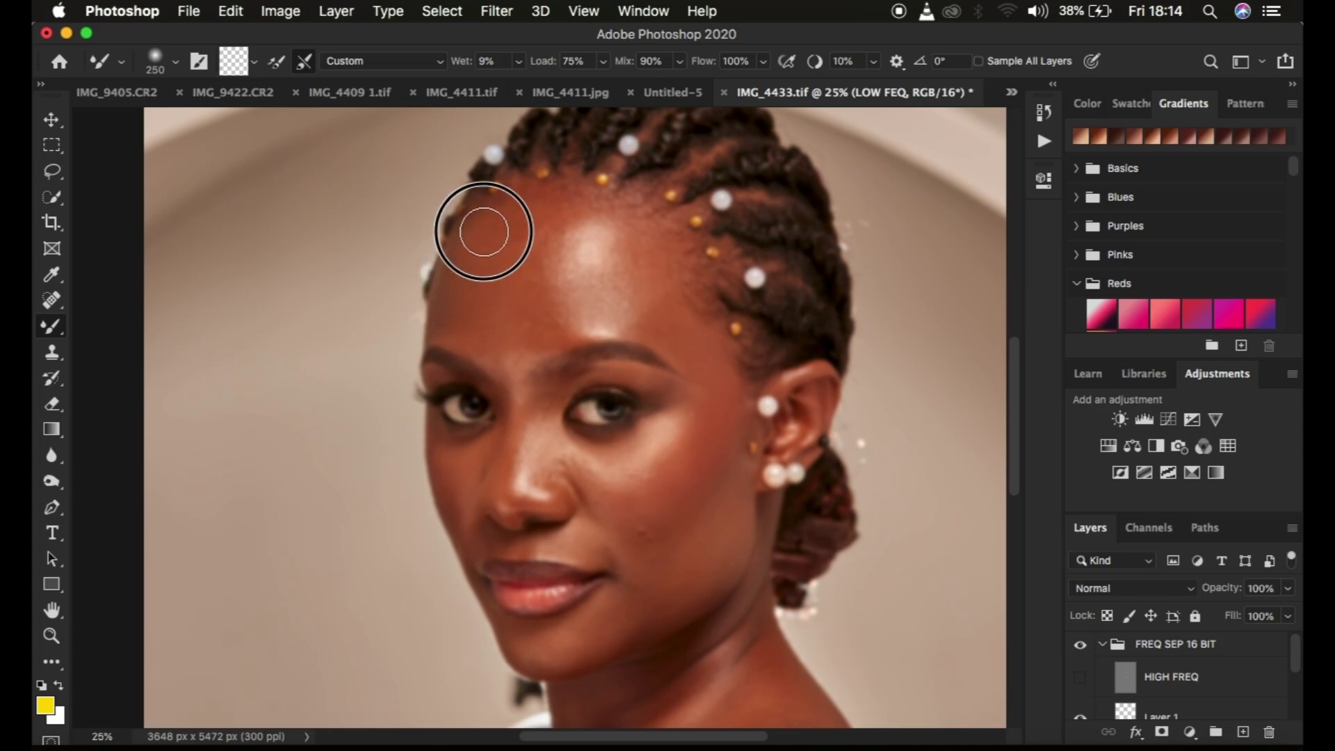
left_click_drag(475, 304, 491, 340)
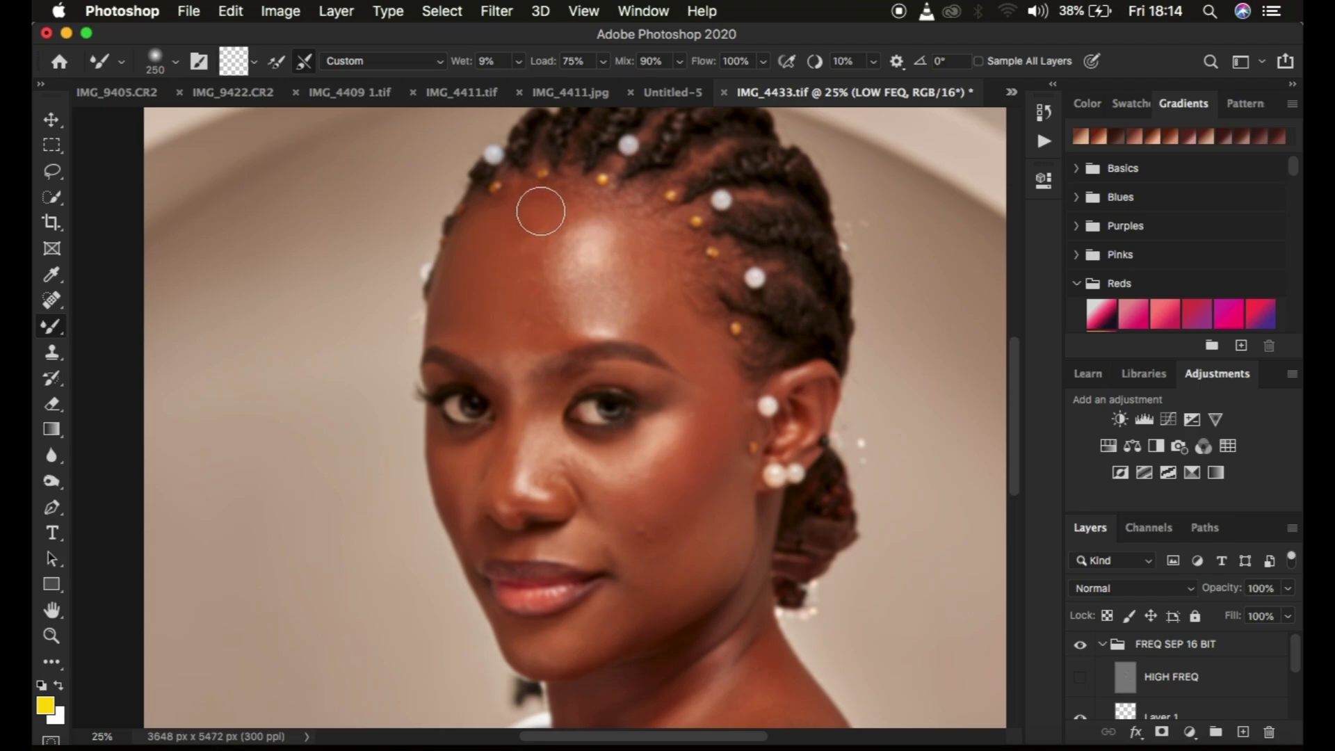
left_click_drag(530, 208, 506, 336)
mouse_move(544, 236)
left_mouse_down()
mouse_move(545, 310)
mouse_move(530, 262)
left_mouse_up()
Show the HIGH FREQ layer and toggle the FREQ SEP 16 BIT group's visibility to compare the skin before and after.
left_click(1080, 679)
left_click(1079, 645)
left_click(1078, 649)
left_click(1078, 649)
left_click(1078, 649)
key("super+h")
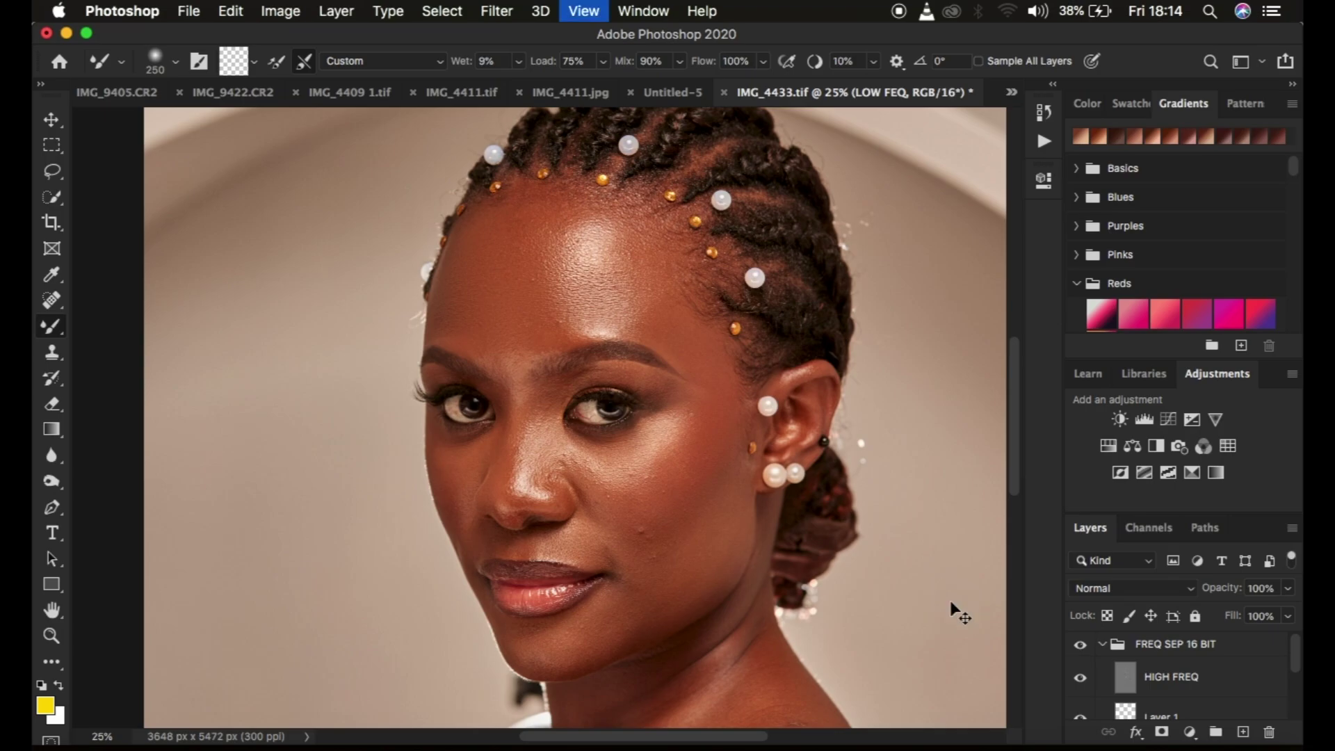
key("super+minus")
key("super+minus")
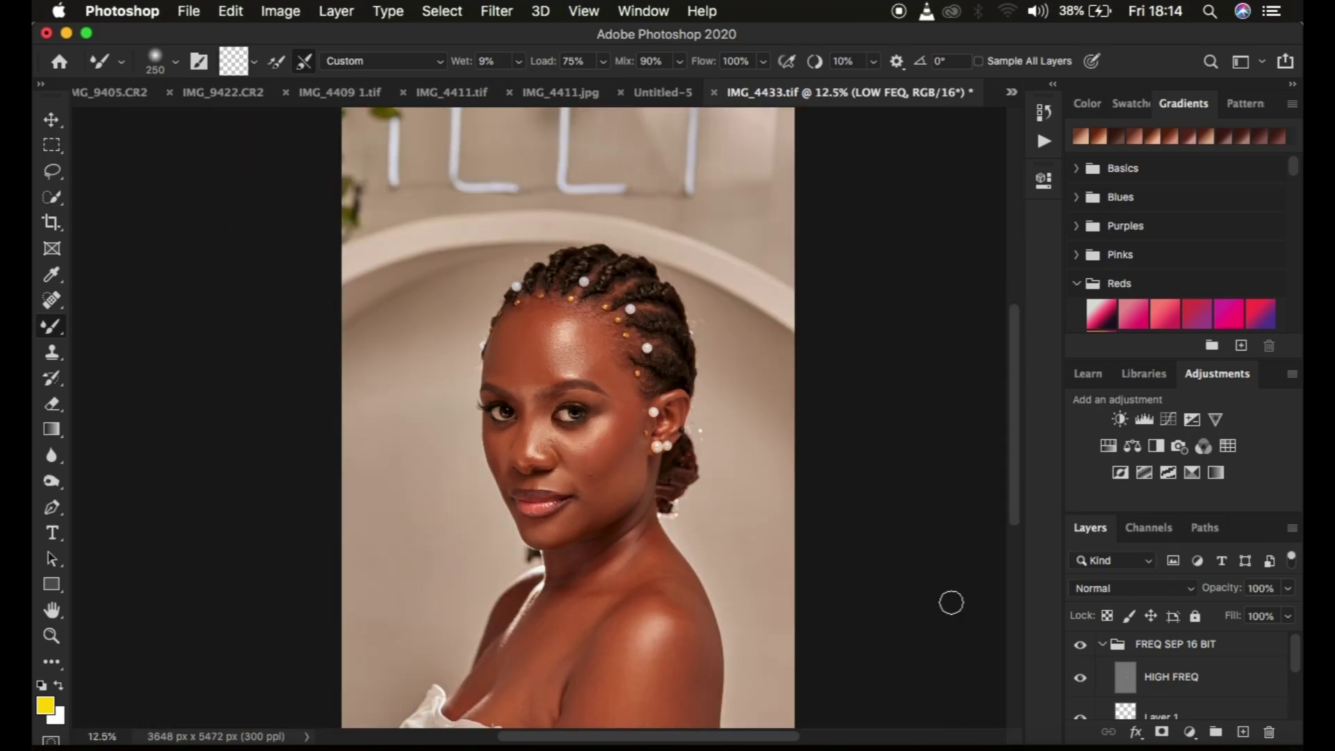